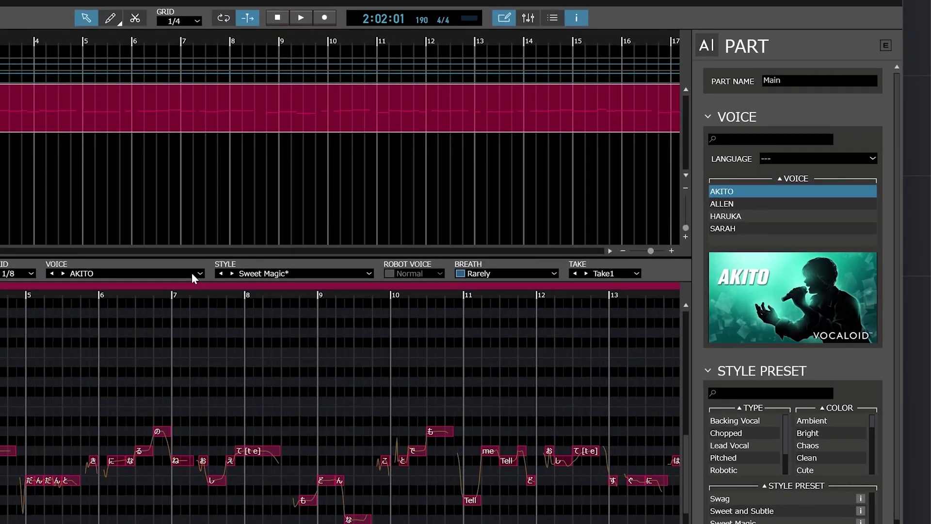
- Change the singing voice assigned to the Main part
{"action": "left_click", "coordinate": [321, 257]}
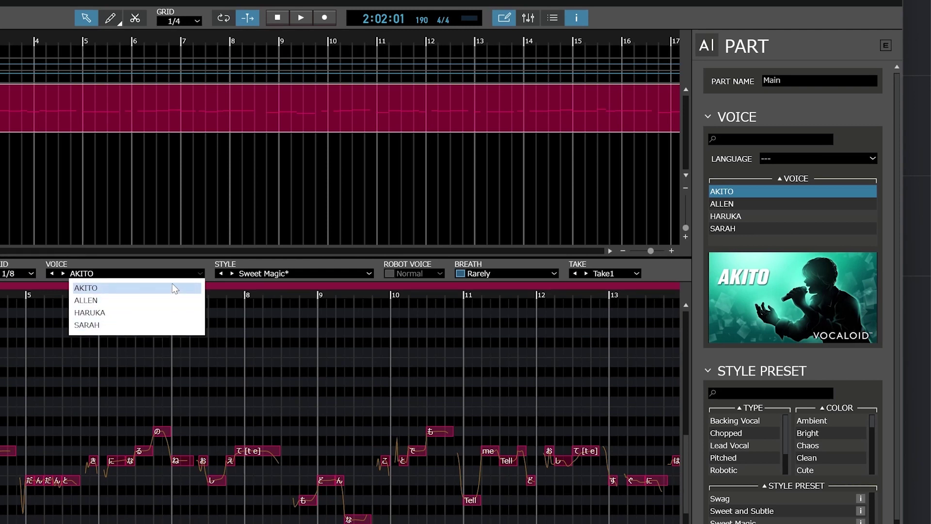
{"action": "left_click", "coordinate": [241, 306]}
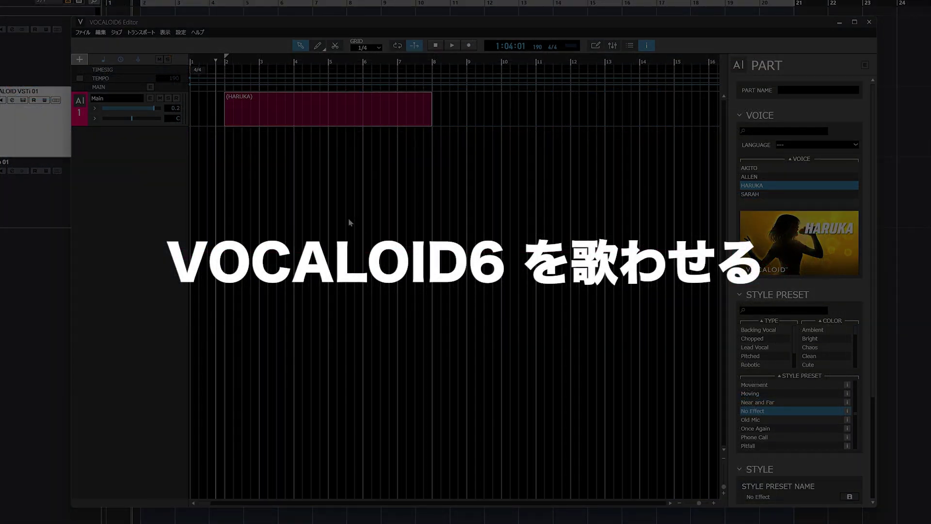
- Open the empty HARUKA part in the piano roll and place the playback position at the start of measure 3
{"action": "double_click", "coordinate": [303, 124]}
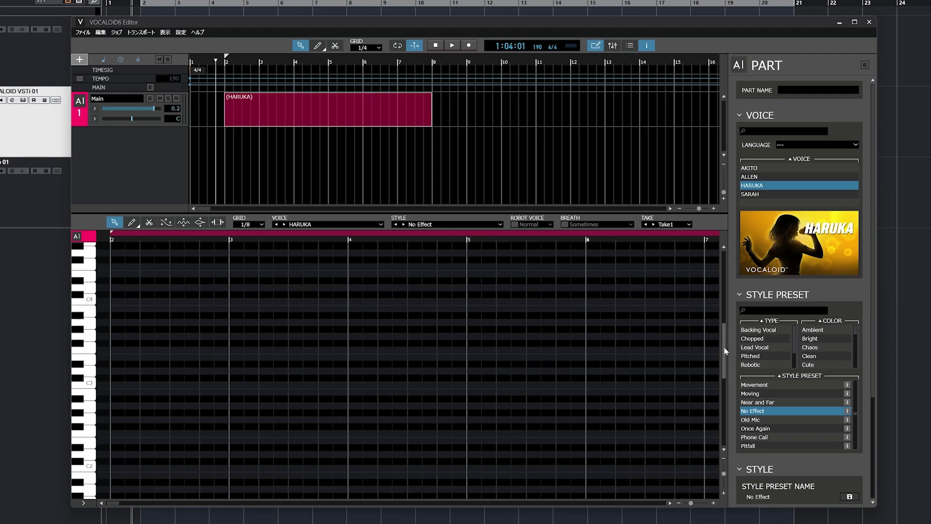
{"action": "left_click_drag", "start_coordinate": [726, 351], "coordinate": [725, 313]}
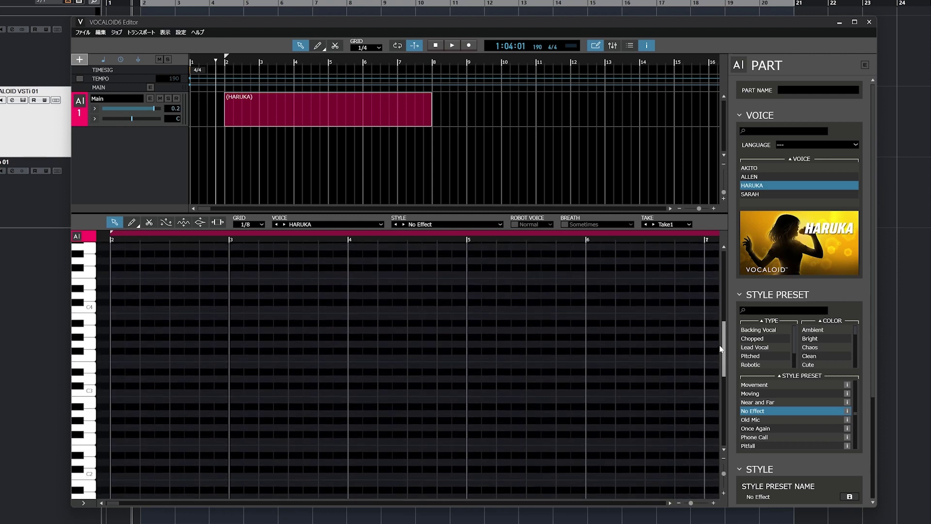
{"action": "left_click", "coordinate": [334, 240]}
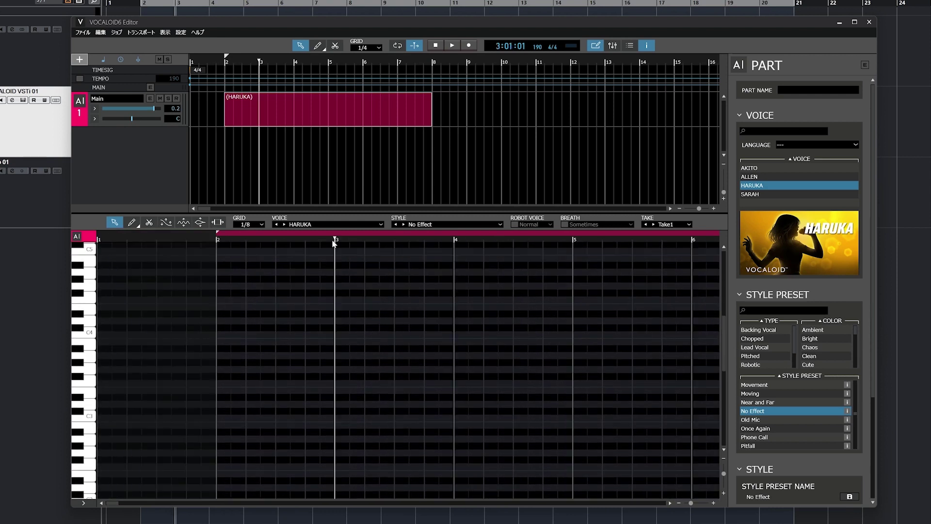
- Audition several pitches from C3 upward on the piano roll keyboard
{"action": "left_click", "coordinate": [86, 418]}
{"action": "left_click", "coordinate": [90, 405]}
{"action": "left_click", "coordinate": [90, 393]}
{"action": "left_click", "coordinate": [90, 393]}
- Draw an eighth-length D3 note at the start of measure 3 in the HARUKA part
{"action": "left_click", "coordinate": [714, 503]}
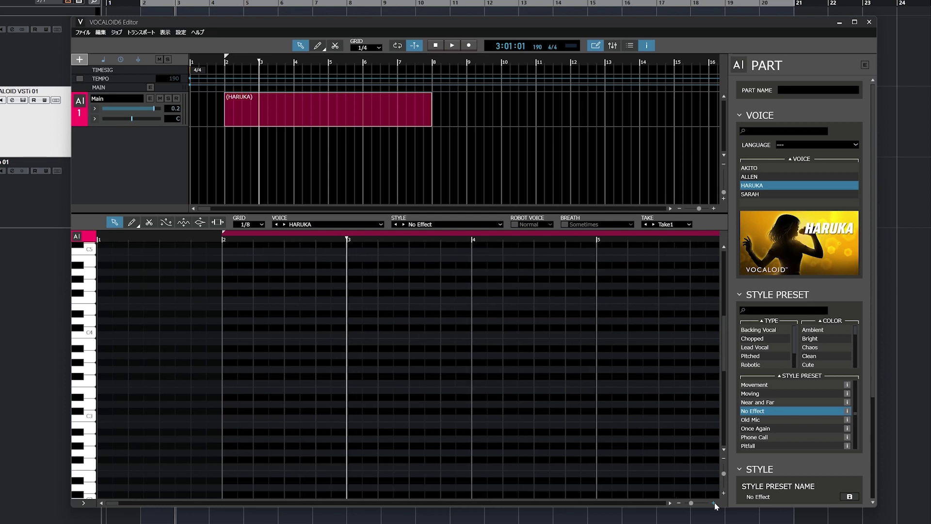
{"action": "left_click", "coordinate": [714, 504]}
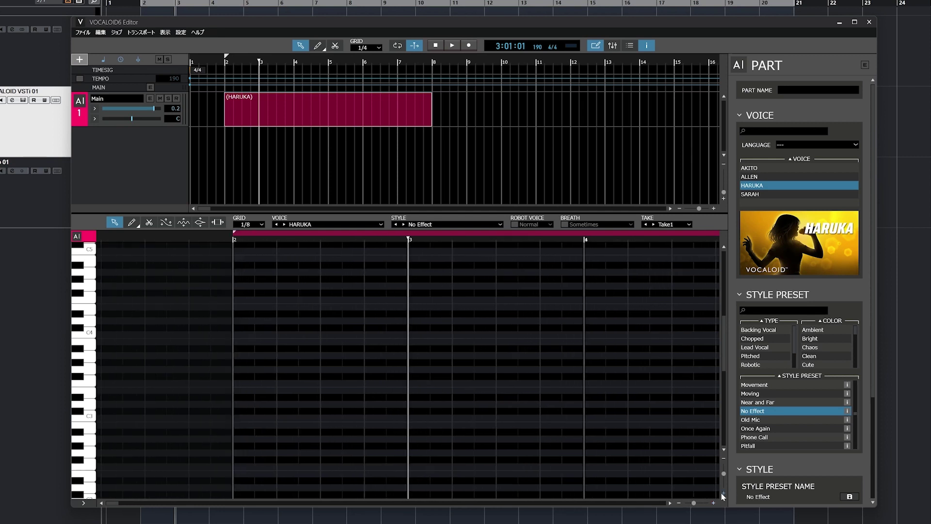
{"action": "left_click", "coordinate": [723, 493]}
{"action": "left_click", "coordinate": [723, 493]}
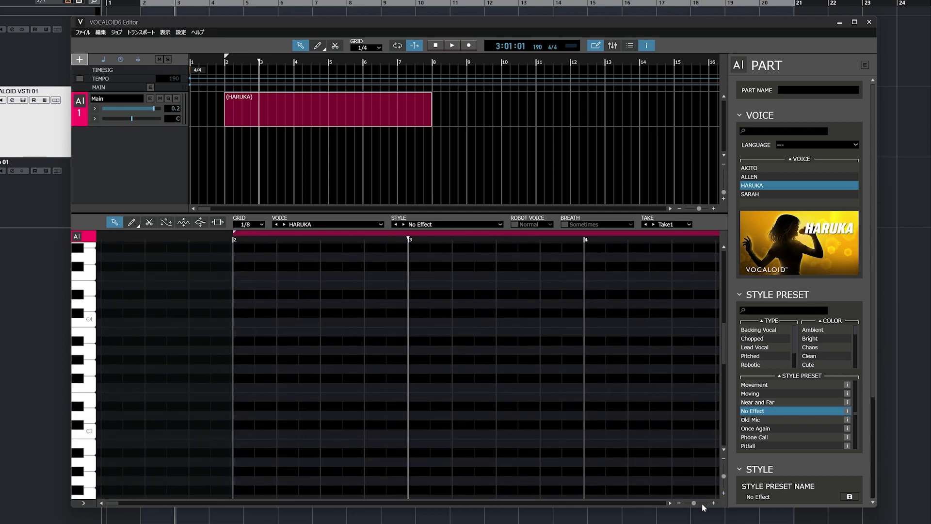
{"action": "left_click", "coordinate": [714, 503]}
{"action": "left_click", "coordinate": [714, 503]}
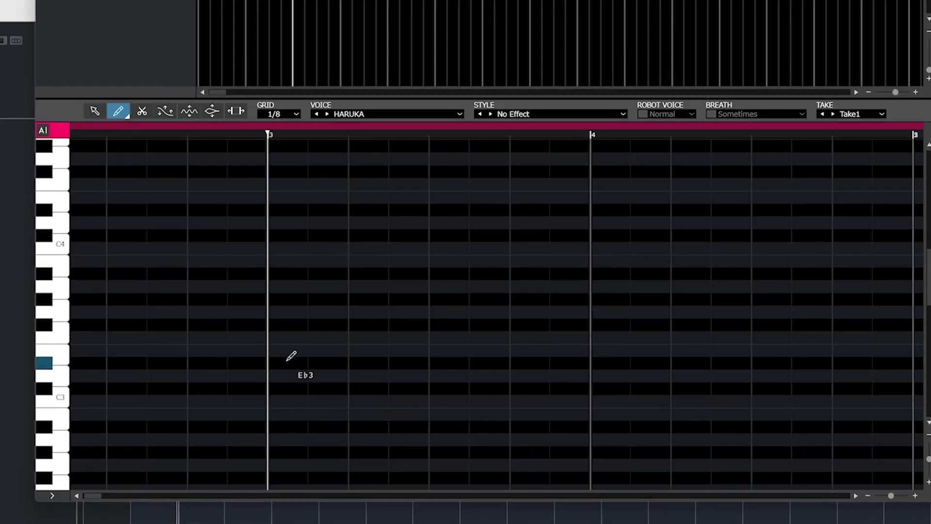
{"action": "left_click", "coordinate": [283, 376]}
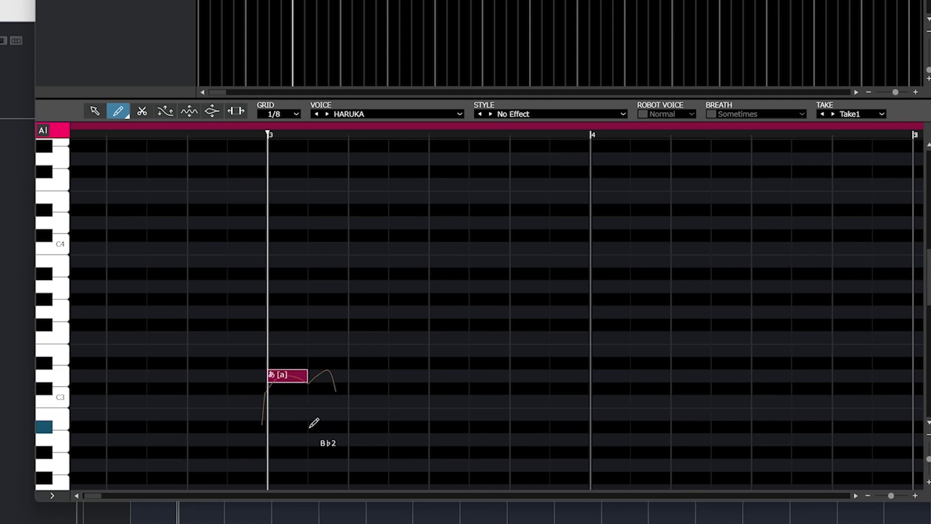
- Set the piano roll grid to 1/4 and add a G3 note on beat 2 of measure 3
{"action": "left_click", "coordinate": [296, 114]}
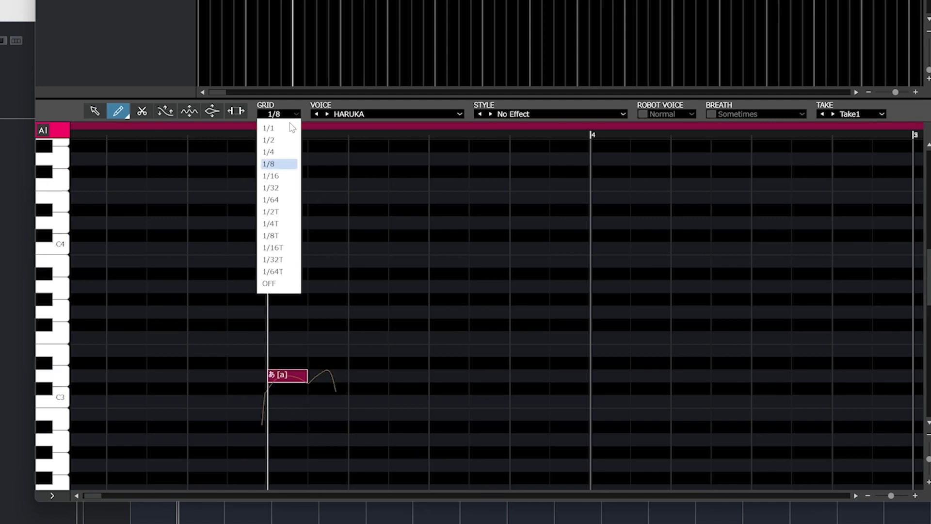
{"action": "left_click", "coordinate": [277, 147]}
{"action": "left_click", "coordinate": [351, 311]}
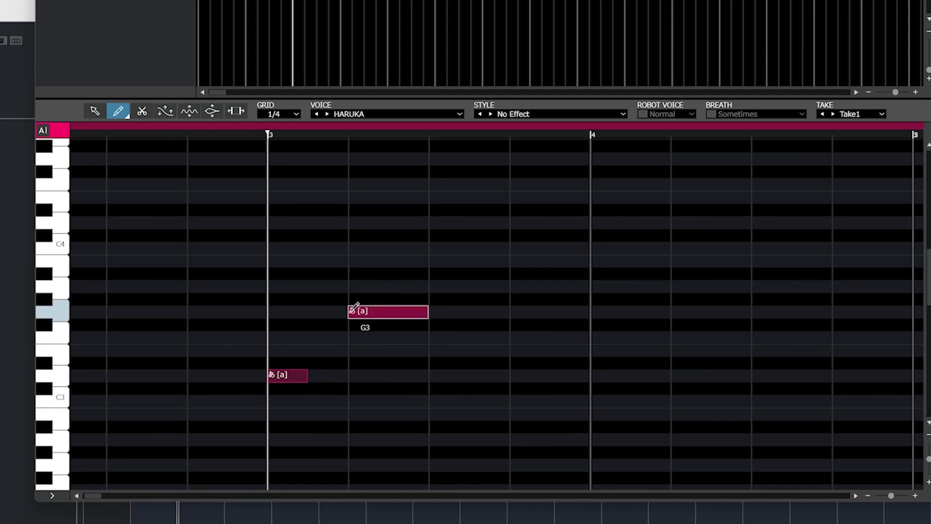
- Set the piano roll grid to 1/8 and draw a quarter-length F#3 note on beat 3 of measure 3
{"action": "left_click", "coordinate": [296, 114]}
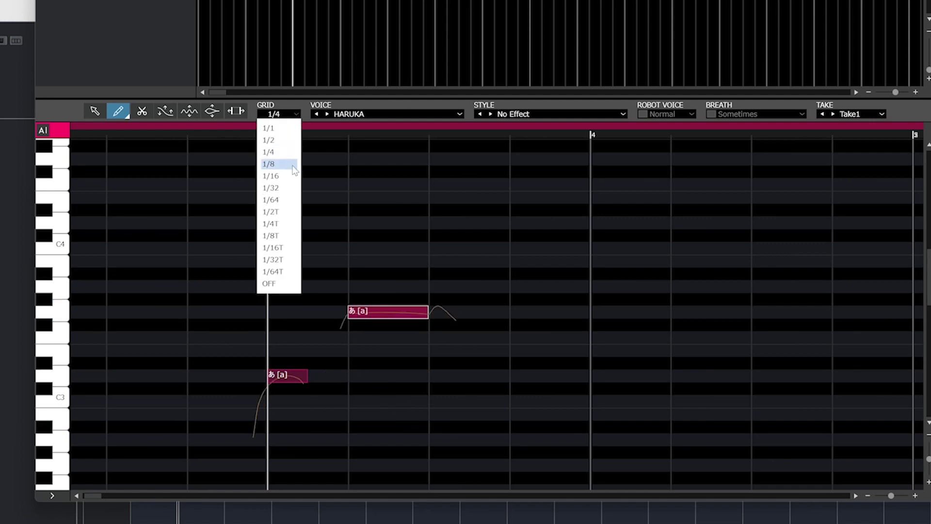
{"action": "left_click", "coordinate": [276, 157]}
{"action": "mouse_move", "coordinate": [435, 322]}
{"action": "left_mouse_down"}
{"action": "mouse_move", "coordinate": [679, 317]}
{"action": "mouse_move", "coordinate": [517, 324]}
{"action": "left_mouse_up"}
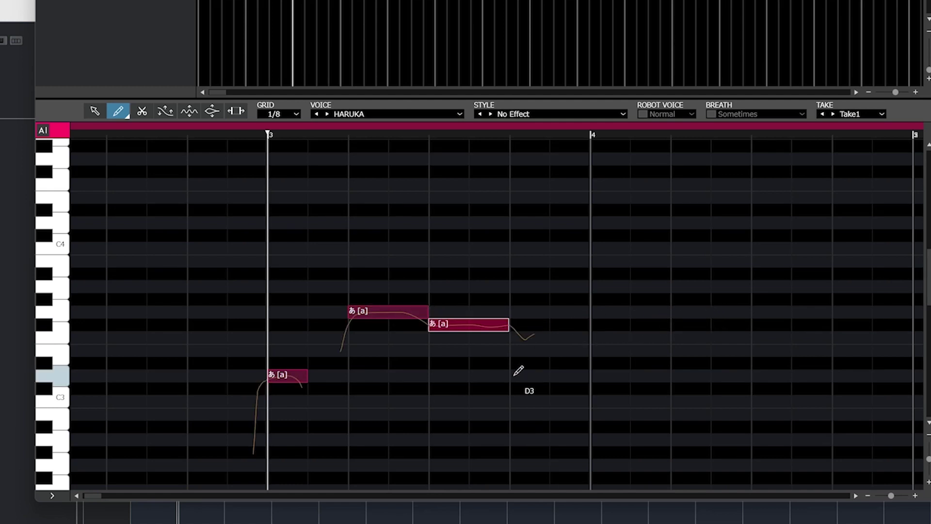
- Lengthen the D3 note to end at beat 2, and try moving its start one beat earlier and back to measure 3
{"action": "left_click_drag", "start_coordinate": [286, 376], "coordinate": [348, 381]}
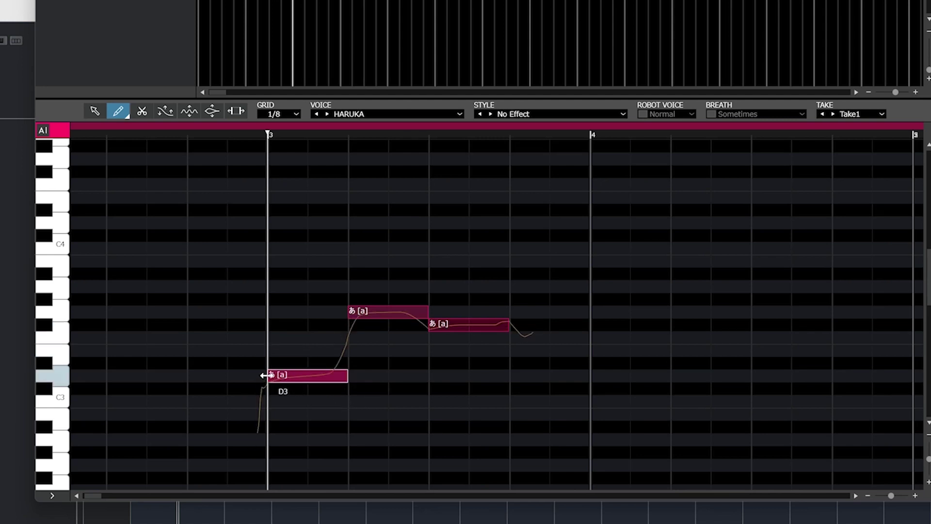
{"action": "left_click_drag", "start_coordinate": [268, 377], "coordinate": [186, 379]}
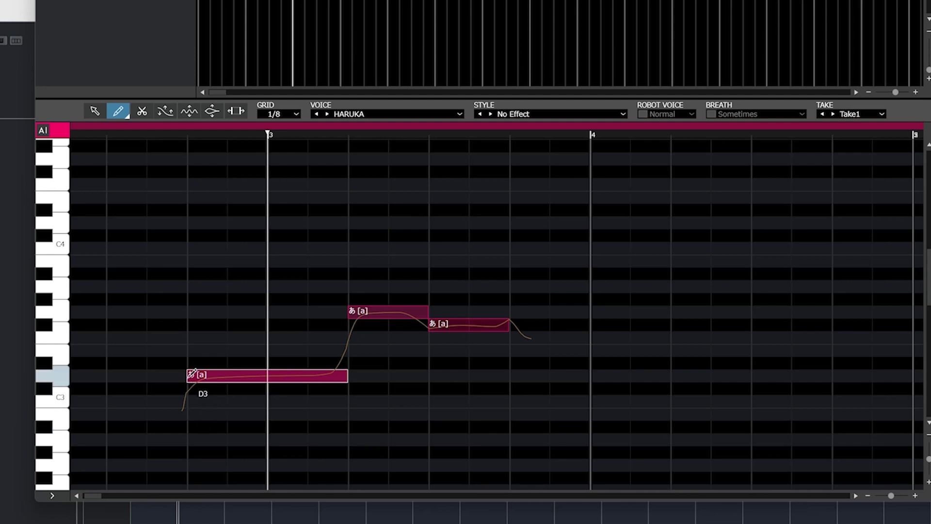
{"action": "left_click_drag", "start_coordinate": [192, 375], "coordinate": [268, 379]}
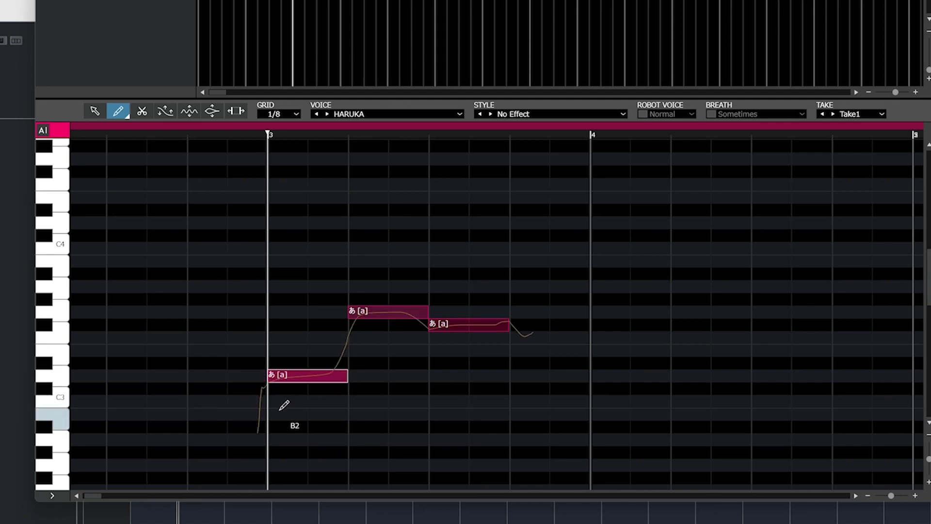
- Delete the D3 note at the start of measure 3
{"action": "right_click", "coordinate": [311, 383]}
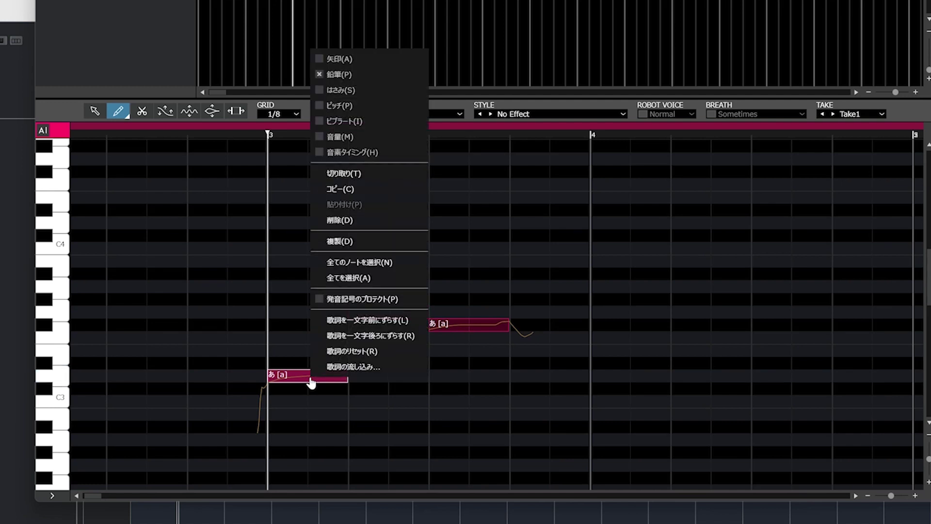
{"action": "left_click", "coordinate": [382, 219]}
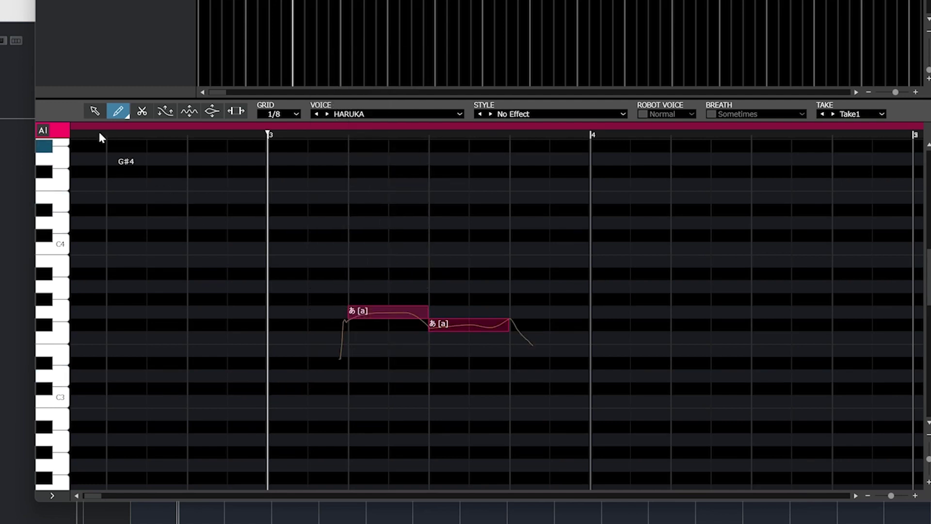
- Select the two remaining notes together and move them up to C4 and B3
{"action": "left_click", "coordinate": [94, 111]}
{"action": "mouse_move", "coordinate": [326, 245]}
{"action": "left_mouse_down"}
{"action": "mouse_move", "coordinate": [484, 380]}
{"action": "mouse_move", "coordinate": [543, 397]}
{"action": "left_mouse_up"}
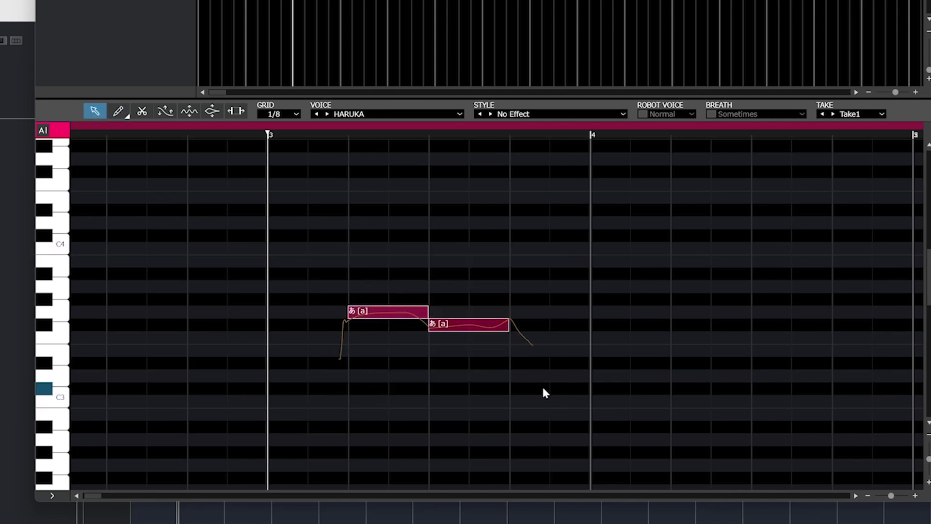
{"action": "left_click_drag", "start_coordinate": [391, 316], "coordinate": [384, 246]}
- Split the C4 and B3 notes in half with the scissors tool
{"action": "left_click", "coordinate": [143, 115]}
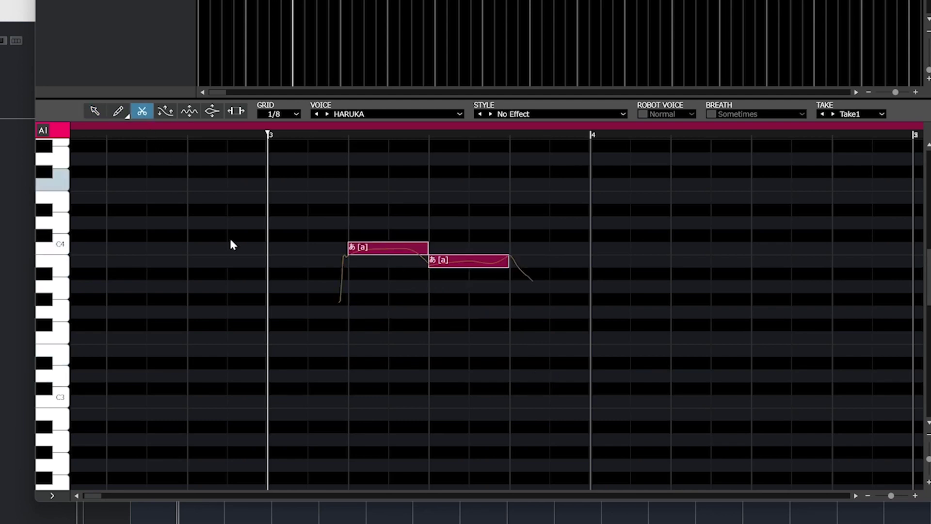
{"action": "left_click", "coordinate": [390, 250]}
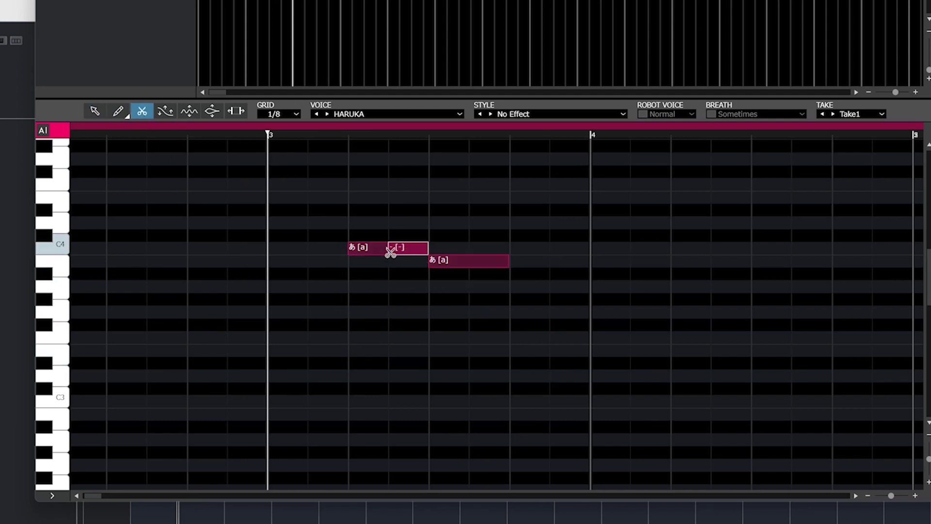
{"action": "left_click", "coordinate": [469, 262]}
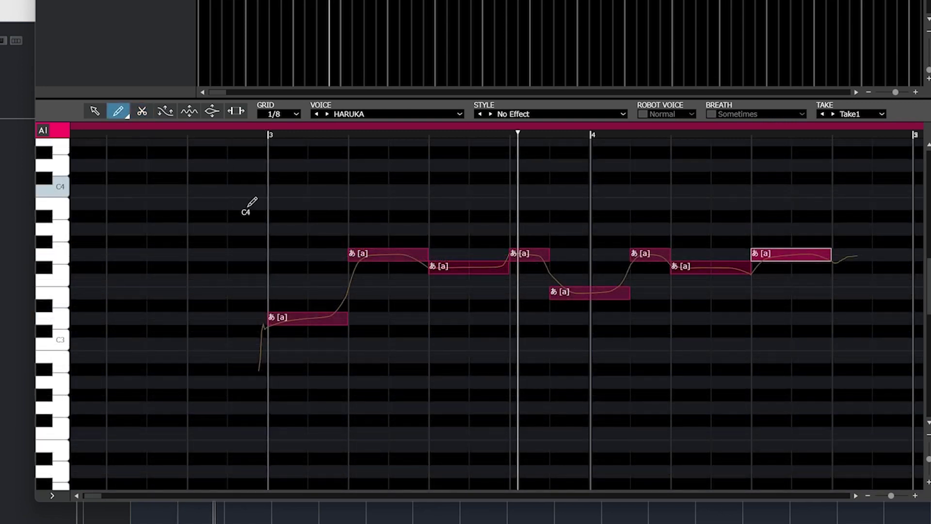
- Enter the lyric "Tell" on the D3 note at measure 3 and "me" on the note after it
{"action": "double_click", "coordinate": [304, 325]}
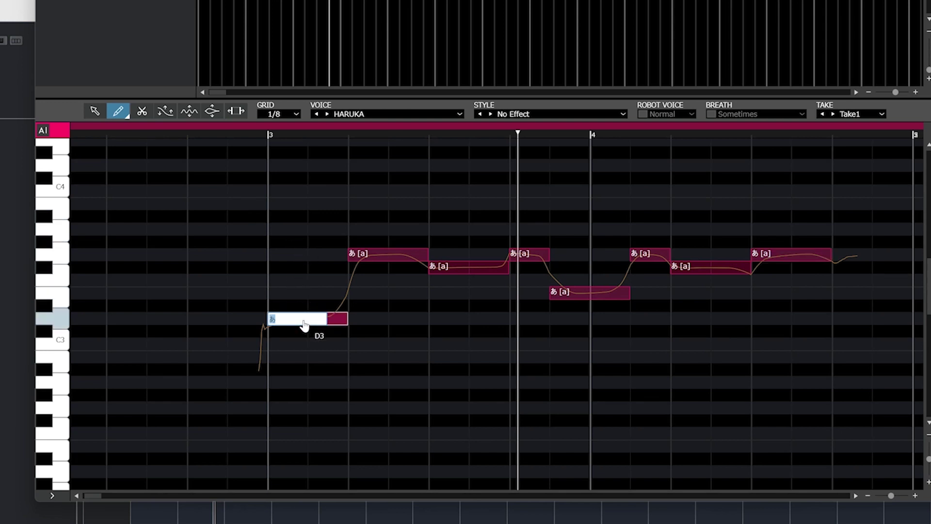
{"action": "type", "text": "Te"}
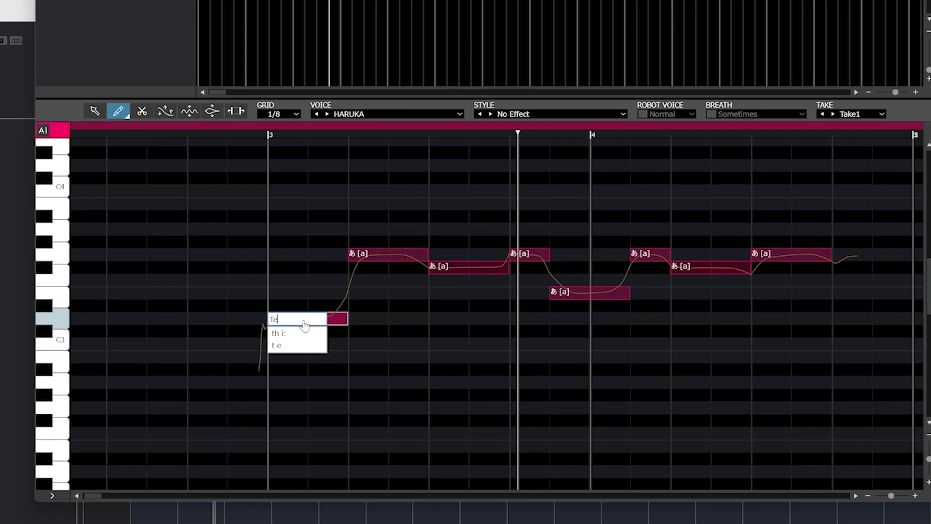
{"action": "type", "text": "ll"}
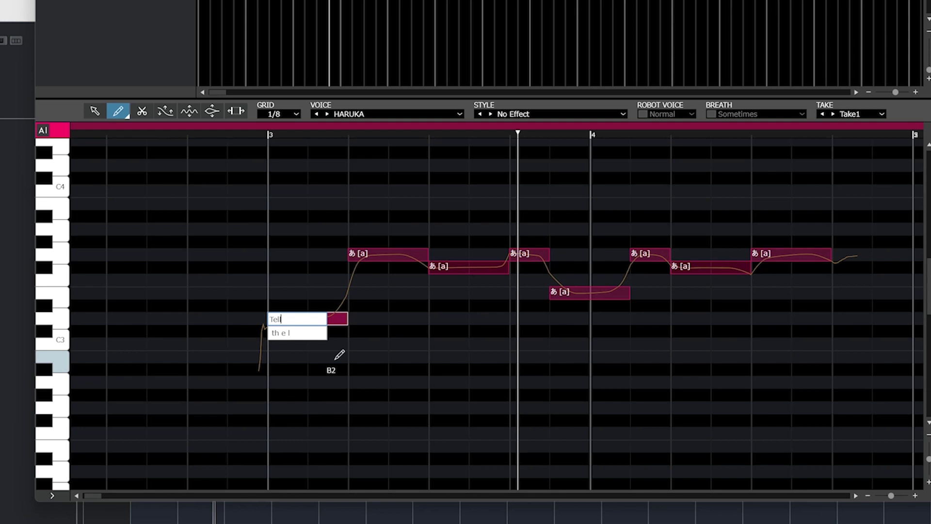
{"action": "key", "text": "Tab"}
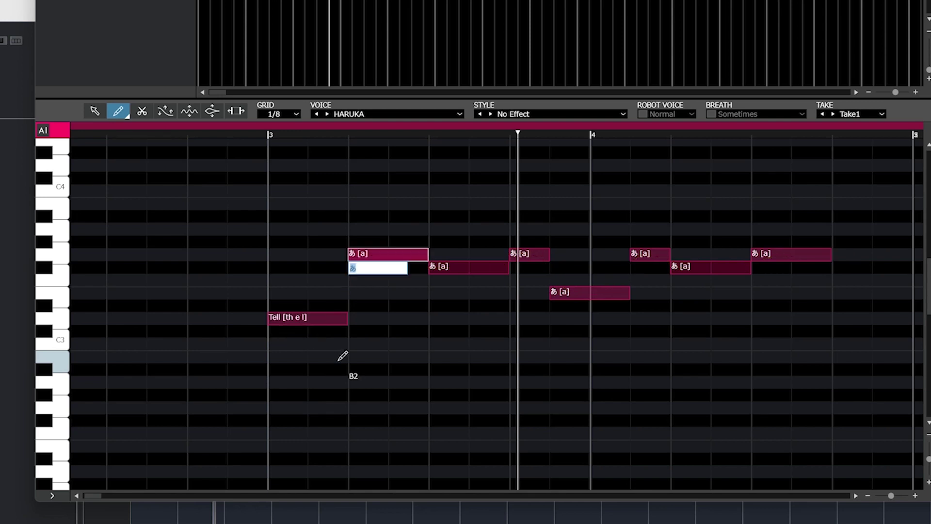
{"action": "type", "text": "me"}
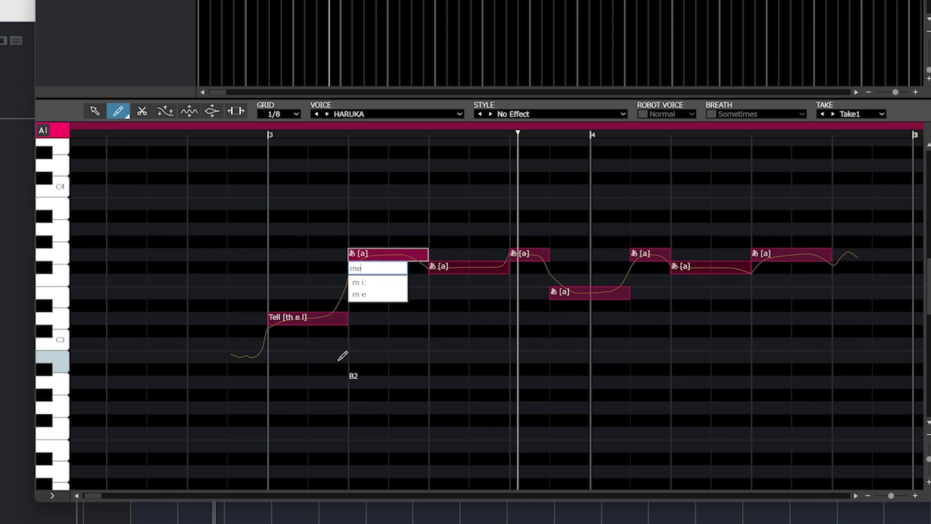
{"action": "key", "text": "Tab"}
- Enter the lyrics "きみのことが" starting on the third note so they fill the remaining notes
{"action": "type", "text": "きみ"}
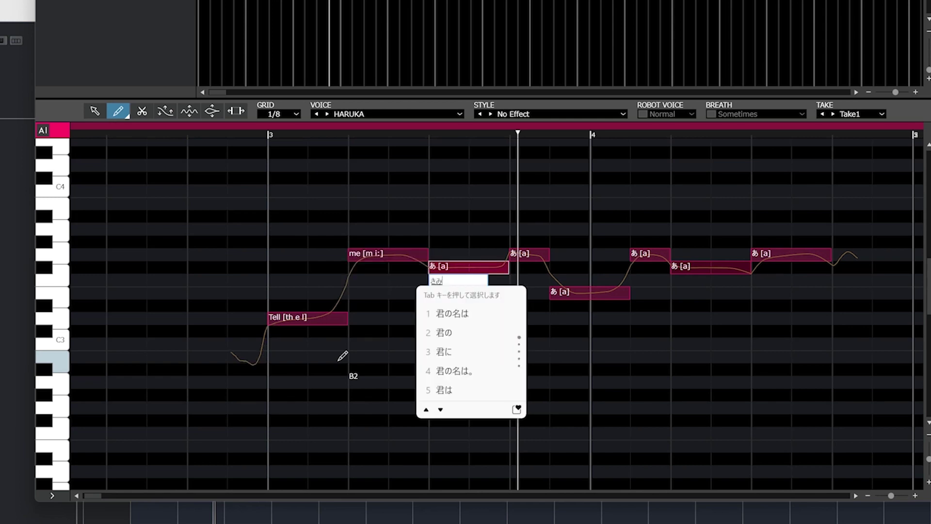
{"action": "type", "text": "のことが"}
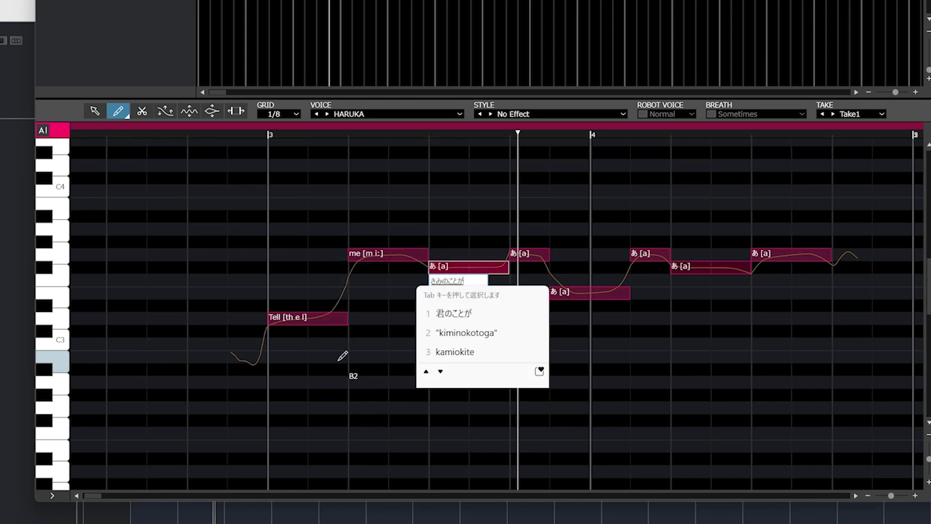
{"action": "key", "text": "Return"}
- Open the 歌詞の流し込み lyric dialog and close it without entering any lyrics
{"action": "left_click", "coordinate": [97, 41]}
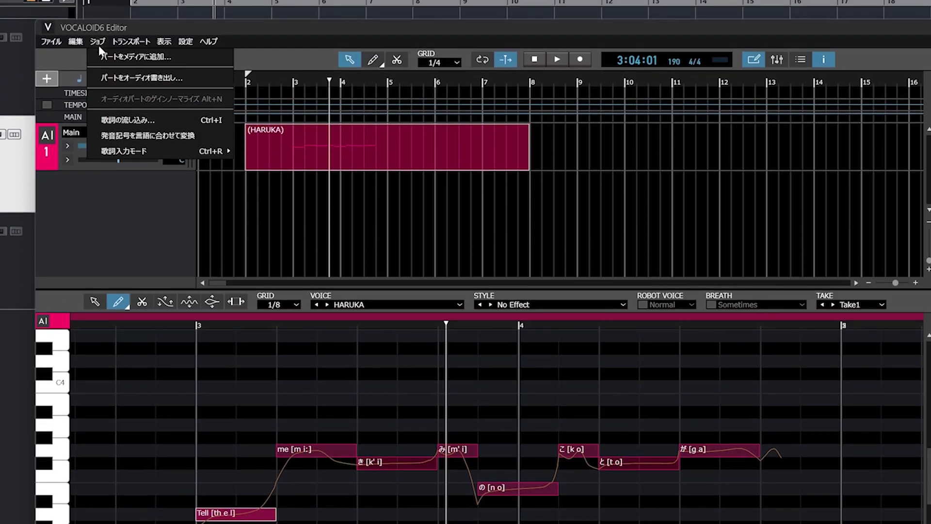
{"action": "left_click", "coordinate": [117, 121]}
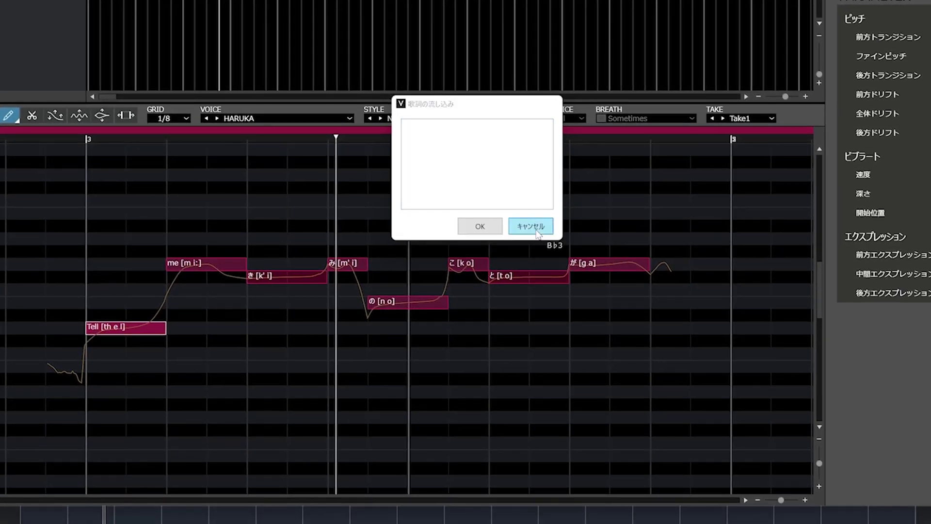
{"action": "left_click", "coordinate": [534, 232]}
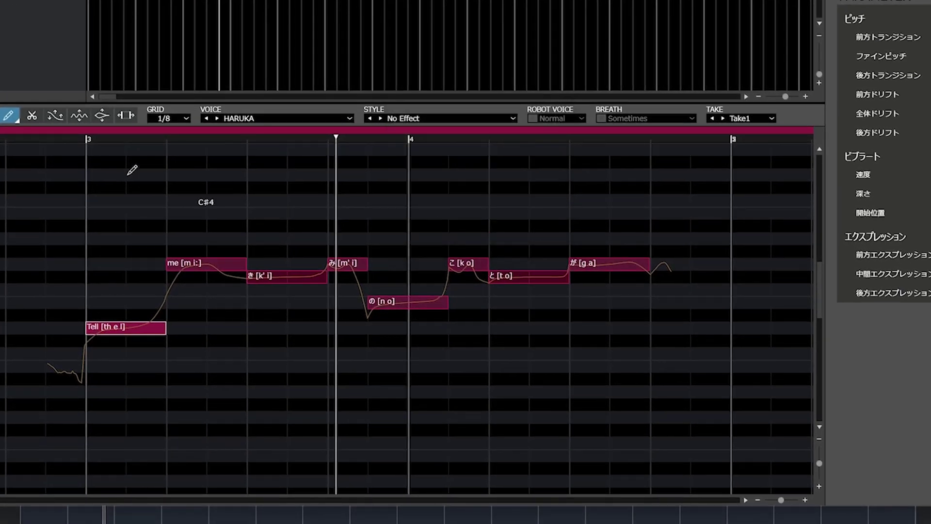
- Play back the phrase from the last beat of measure 2
{"action": "left_click", "coordinate": [2, 140]}
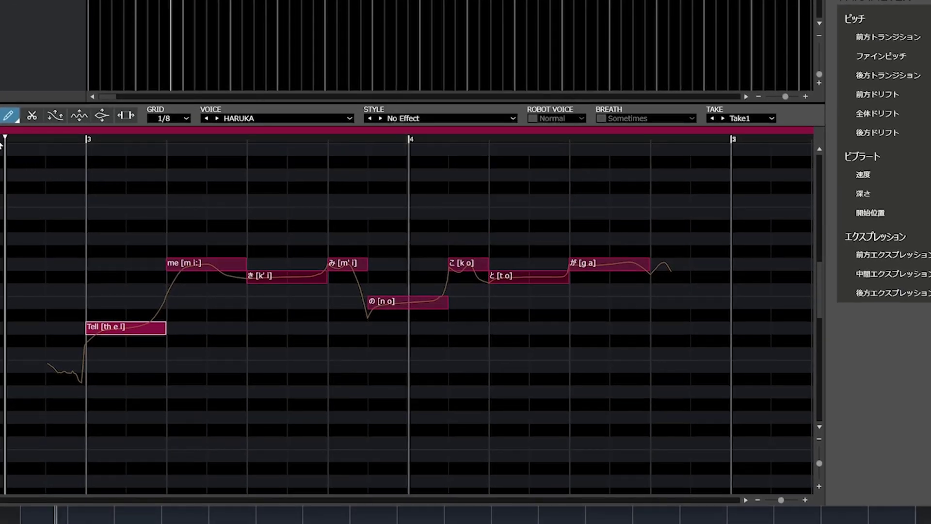
{"action": "key", "text": "space"}
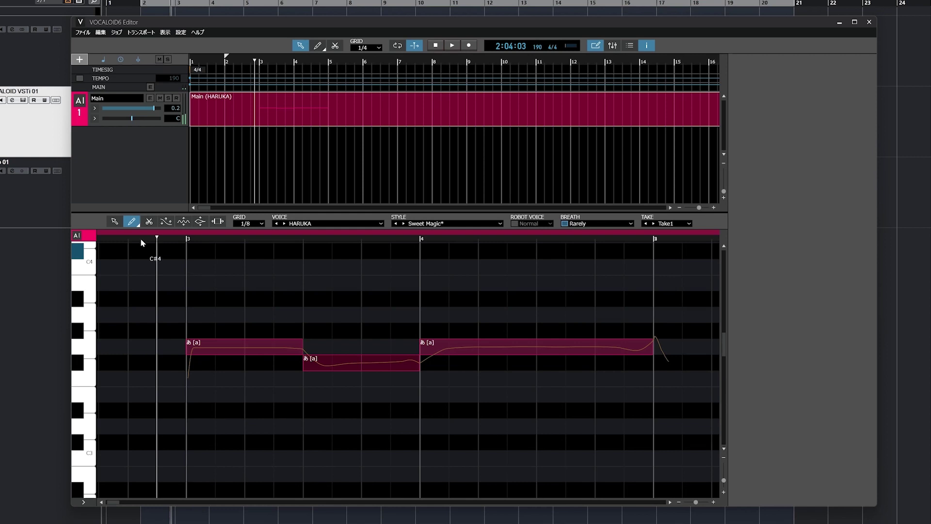
- With the pitch tool, set 前方トランジション of the note at measure 4 to 0 and play back the phrase
{"action": "left_click", "coordinate": [167, 222]}
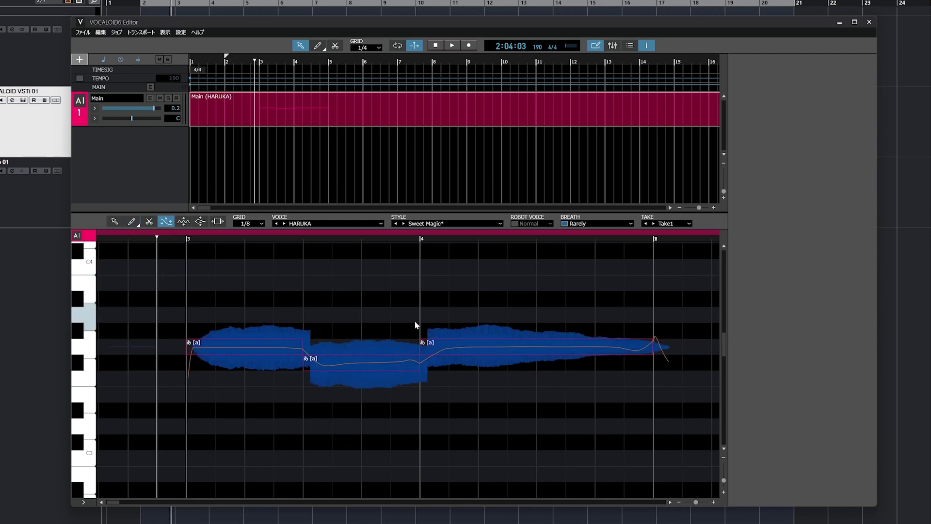
{"action": "mouse_move", "coordinate": [423, 335]}
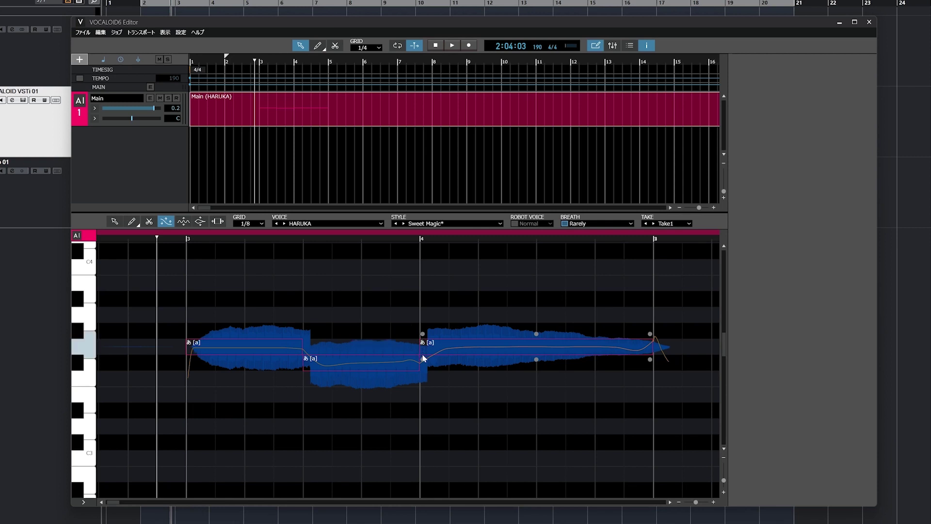
{"action": "left_click", "coordinate": [479, 348]}
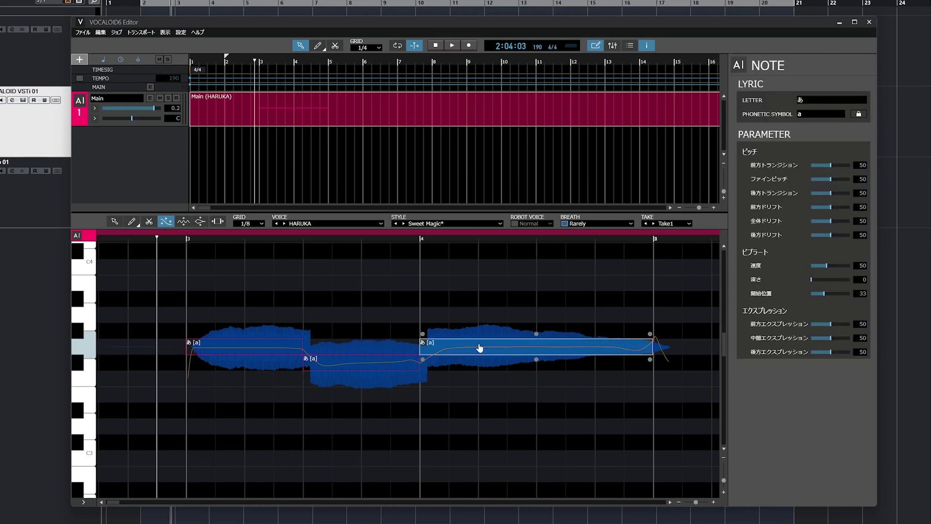
{"action": "mouse_move", "coordinate": [423, 334]}
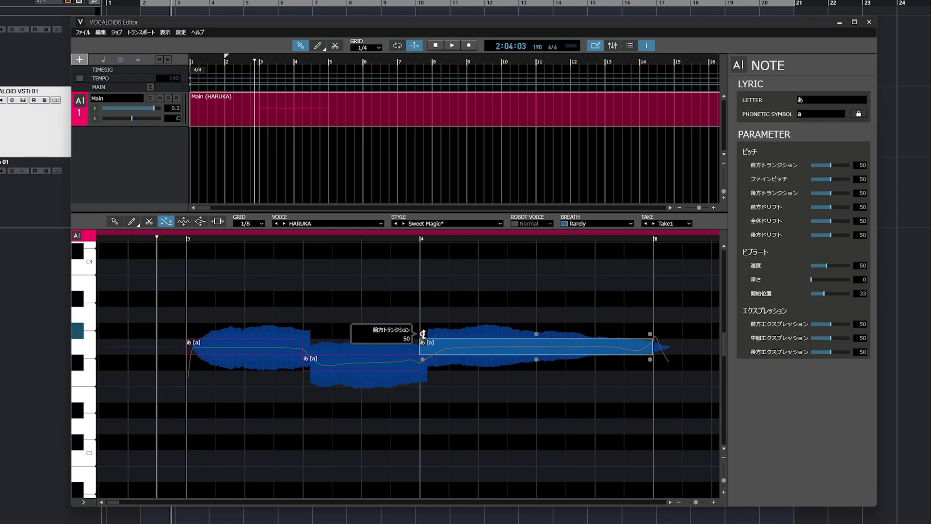
{"action": "left_click_drag", "start_coordinate": [423, 334], "coordinate": [419, 358]}
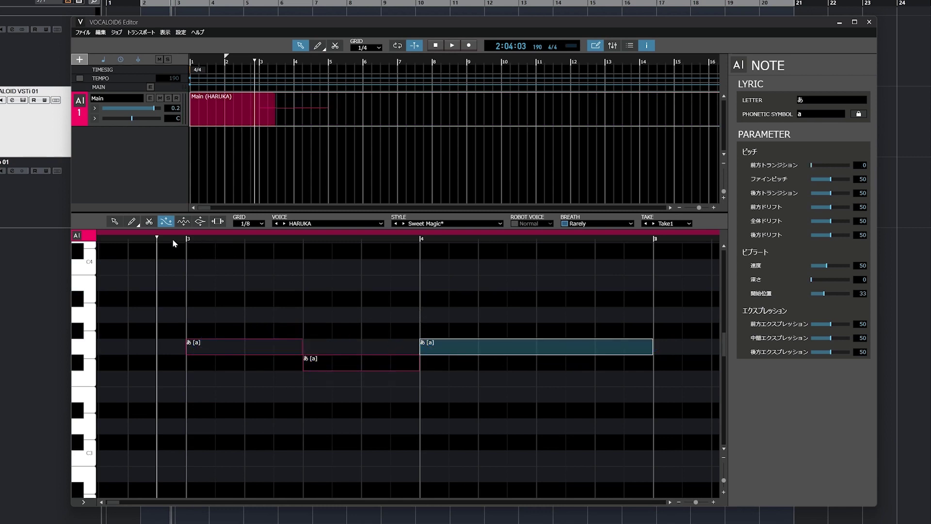
{"action": "key", "text": "space"}
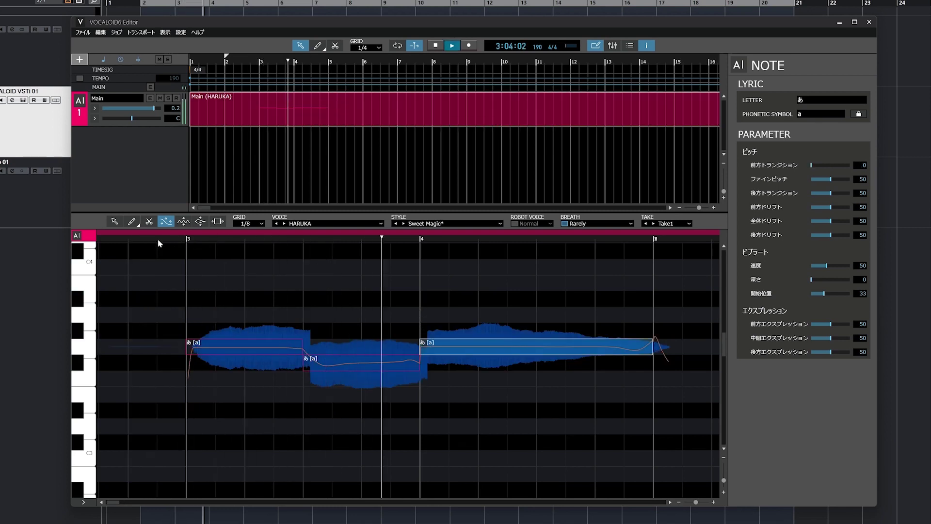
{"action": "key", "text": "space"}
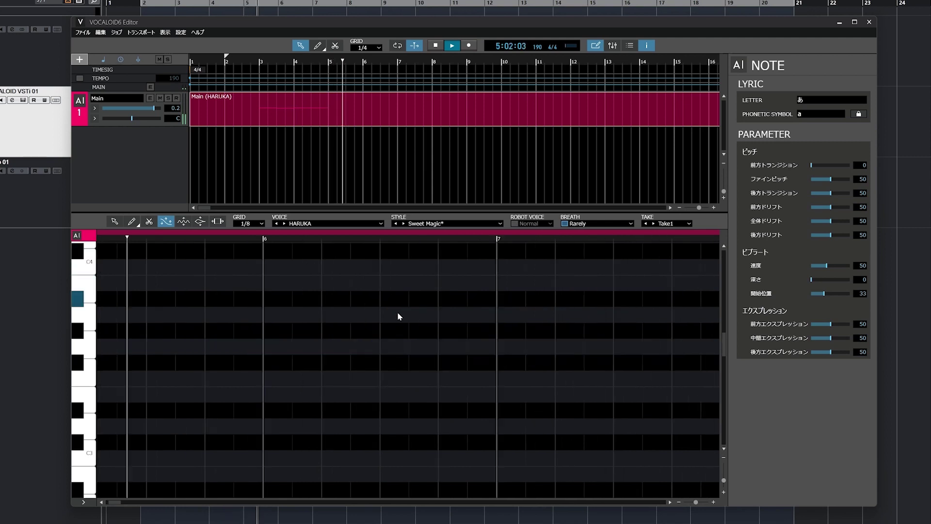
- Raise 前方トランジション of the measure 4 note to 100 and play back the phrase
{"action": "scroll", "coordinate": [397, 313], "scroll_direction": "left", "scroll_amount": 5}
{"action": "left_click_drag", "start_coordinate": [425, 317], "coordinate": [424, 296]}
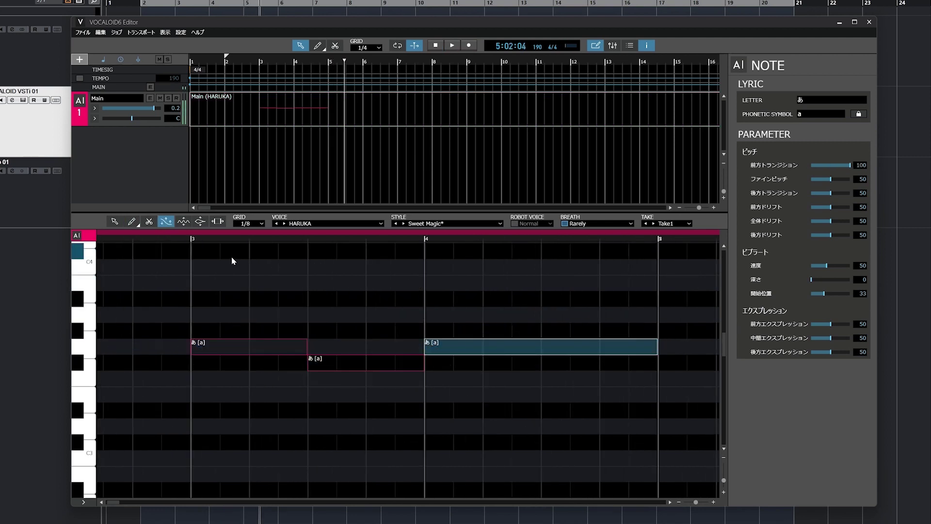
{"action": "key", "text": "space"}
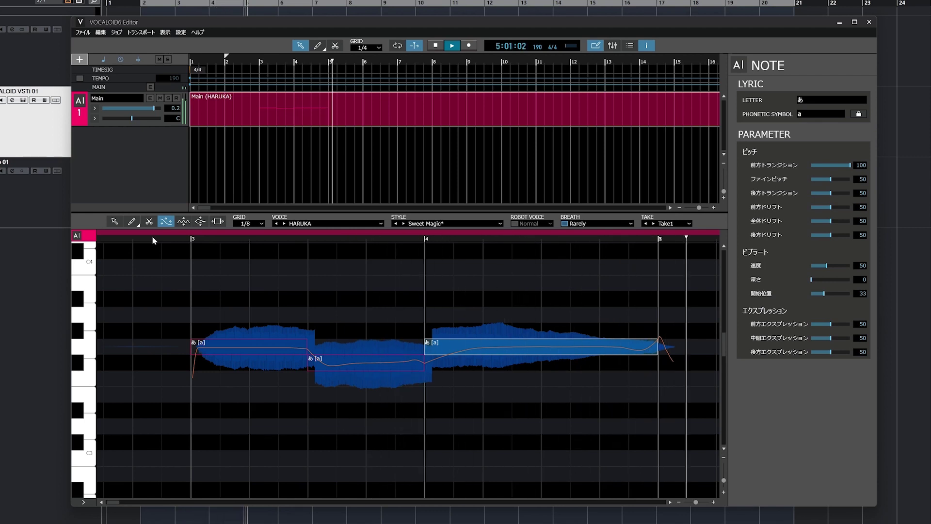
{"action": "key", "text": "space"}
- Set the measure 4 note's 後方ドリフト to 100 and its 後方トランジション to 0, and play back the phrase
{"action": "scroll", "coordinate": [152, 239], "scroll_direction": "down", "scroll_amount": 1}
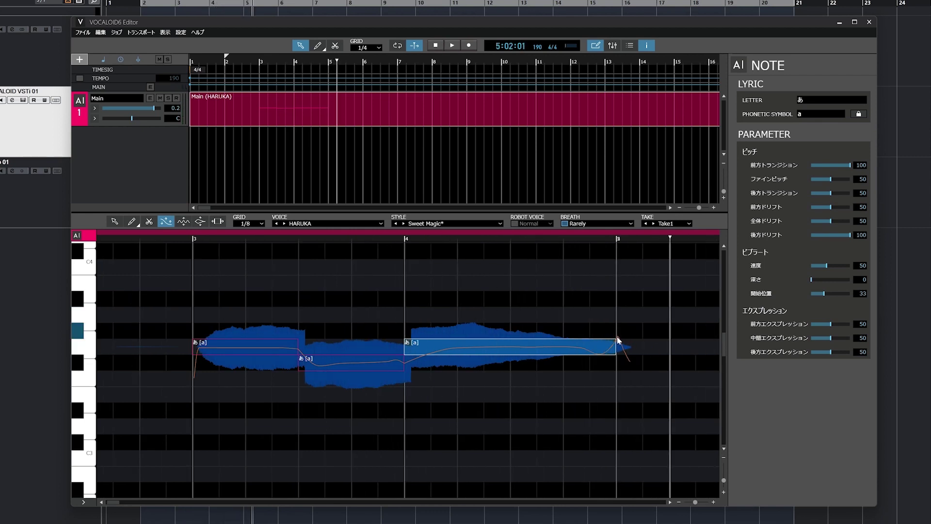
{"action": "mouse_move", "coordinate": [613, 333]}
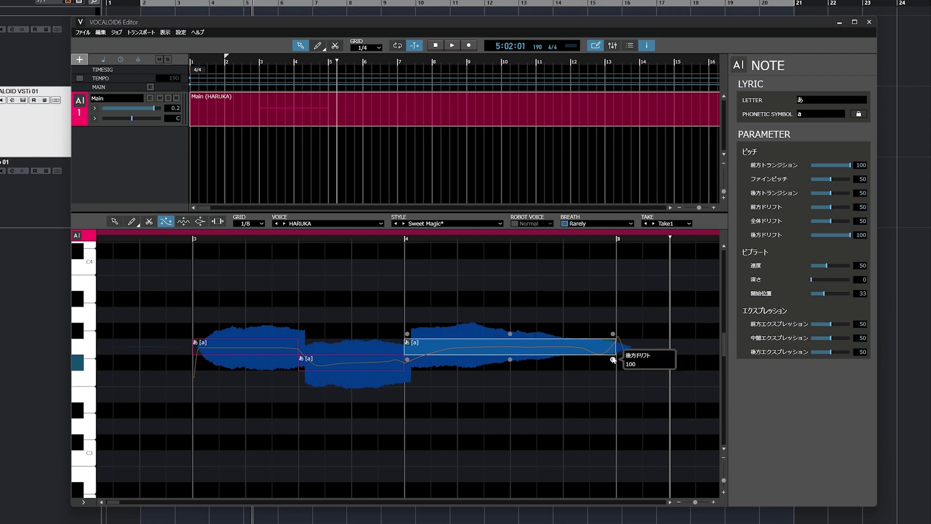
{"action": "mouse_move", "coordinate": [613, 358]}
{"action": "left_click_drag", "start_coordinate": [613, 333], "coordinate": [614, 358]}
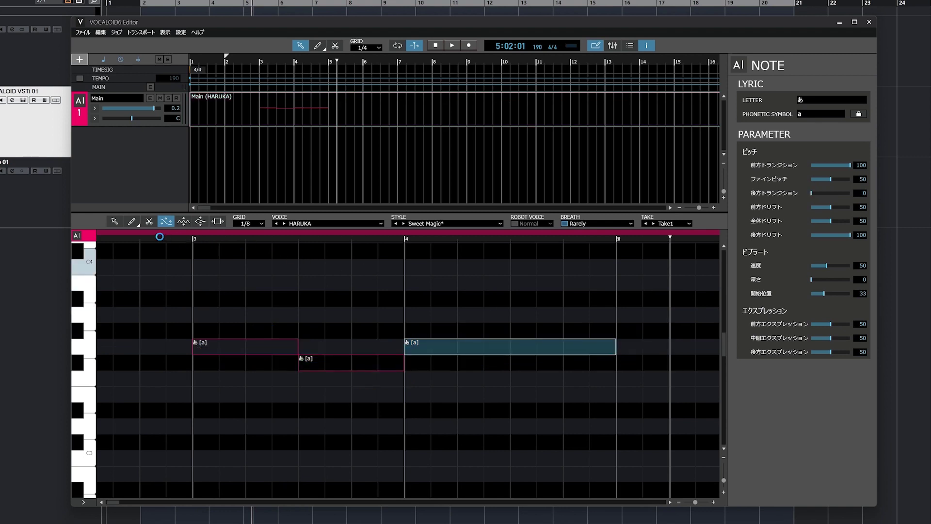
{"action": "left_click", "coordinate": [165, 237]}
{"action": "key", "text": "space"}
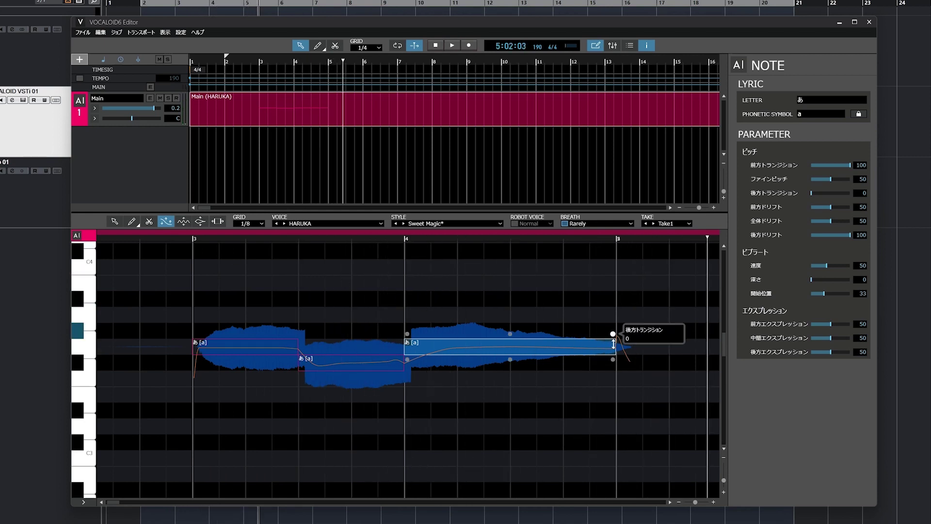
- Set the measure 4 note's 後方トランジション to 100 and play the phrase, and lower ファインピッチ to 46 and 全体ドリフト to 6
{"action": "left_click_drag", "start_coordinate": [623, 357], "coordinate": [620, 239]}
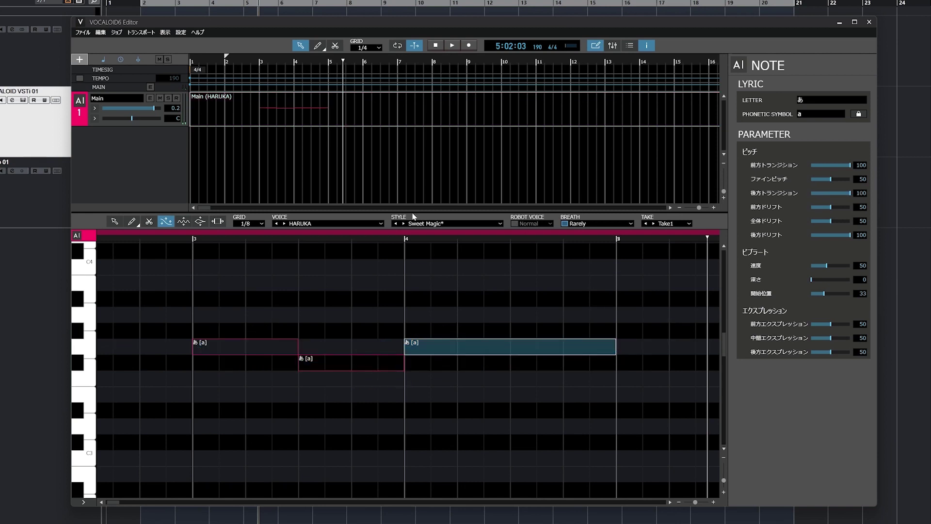
{"action": "left_click", "coordinate": [167, 237]}
{"action": "key", "text": "space"}
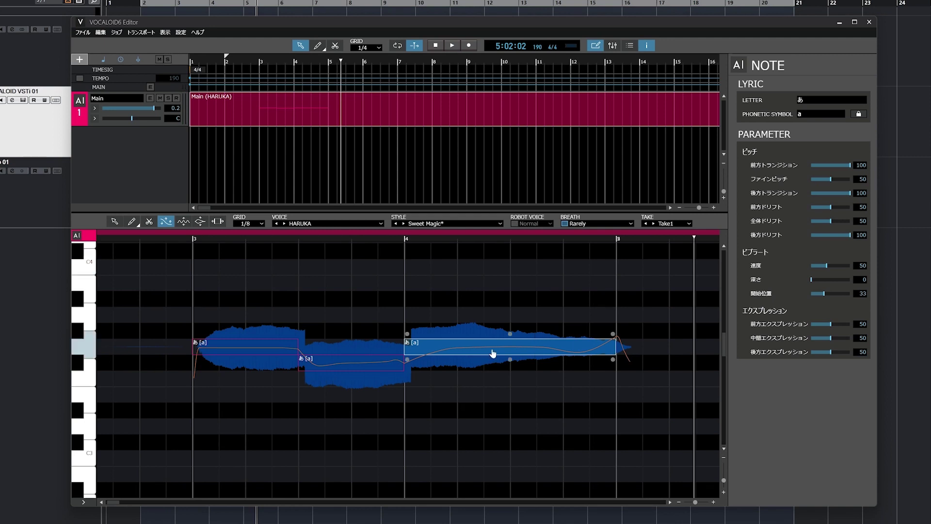
{"action": "left_click_drag", "start_coordinate": [510, 346], "coordinate": [504, 386]}
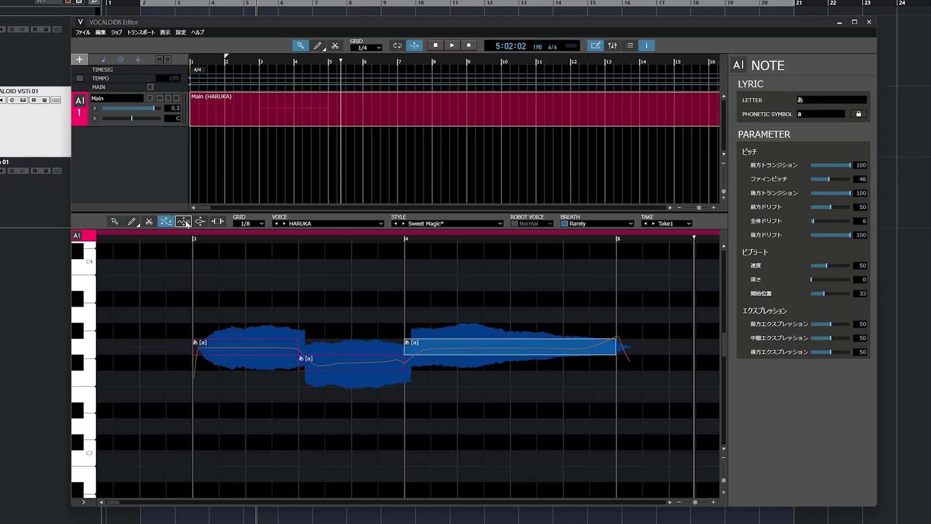
- Add vibrato to the measure 4 note with 深さ 34, 速度 25 and 開始位置 19, and play back the phrase
{"action": "left_click", "coordinate": [183, 221]}
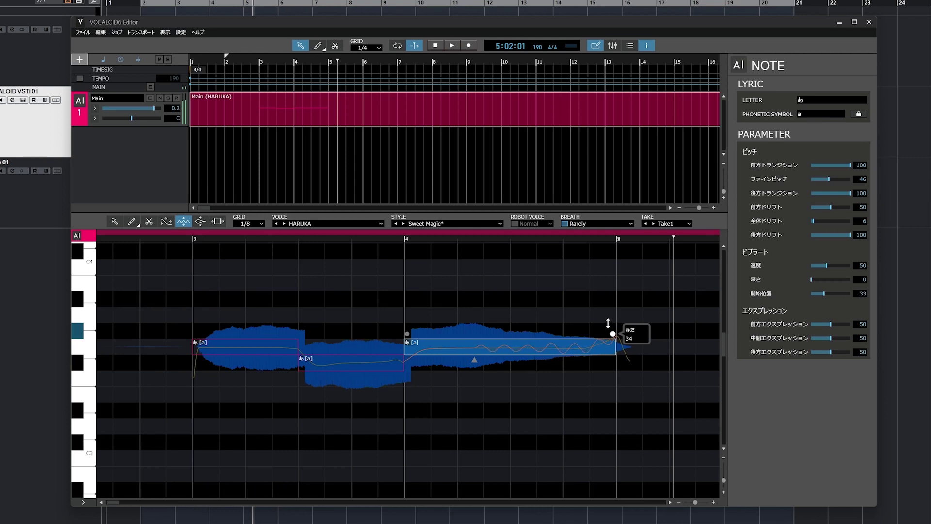
{"action": "left_click_drag", "start_coordinate": [608, 323], "coordinate": [608, 324]}
{"action": "left_click_drag", "start_coordinate": [475, 359], "coordinate": [407, 334]}
{"action": "left_click", "coordinate": [155, 239]}
{"action": "key", "text": "space"}
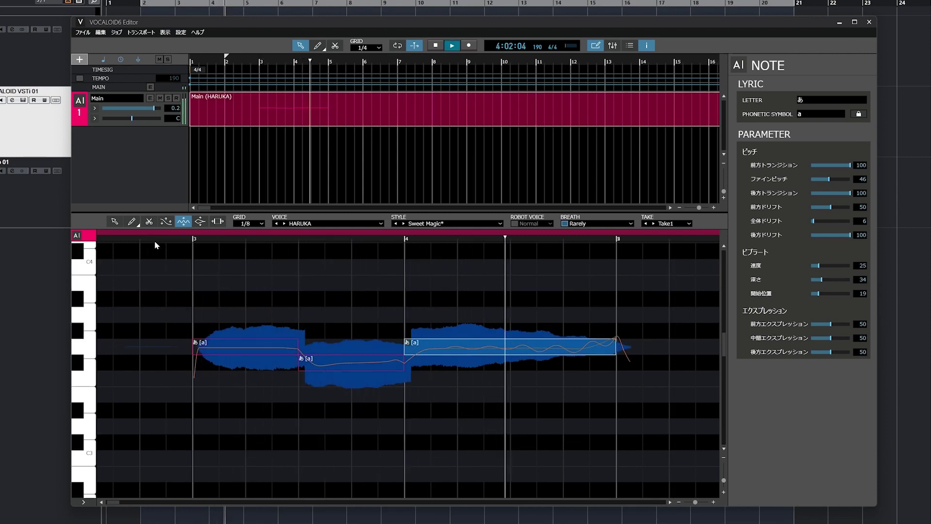
{"action": "key", "text": "space"}
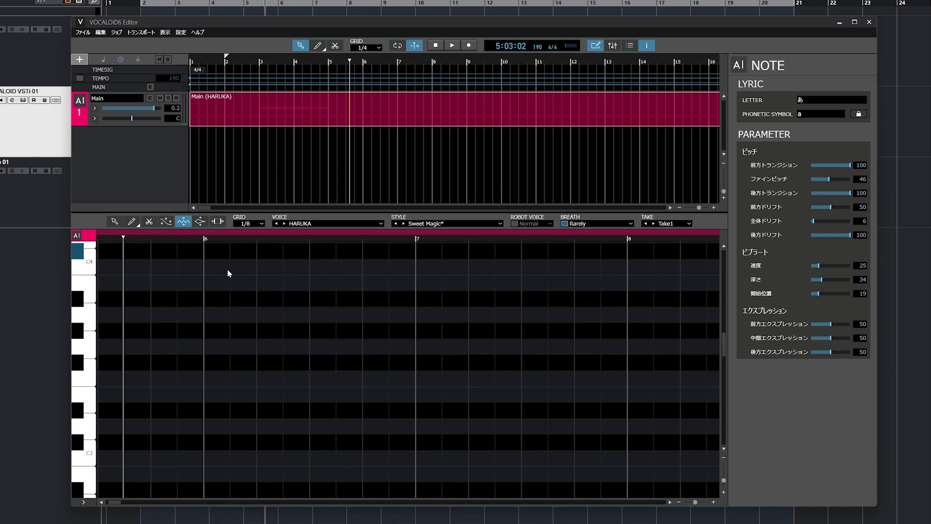
- Shape the measure 4 note's expression with 前方エクスプレッション 0, 中間エクスプレッション 95 and 後方エクスプレッション 0, and play back the phrase
{"action": "left_click", "coordinate": [201, 223]}
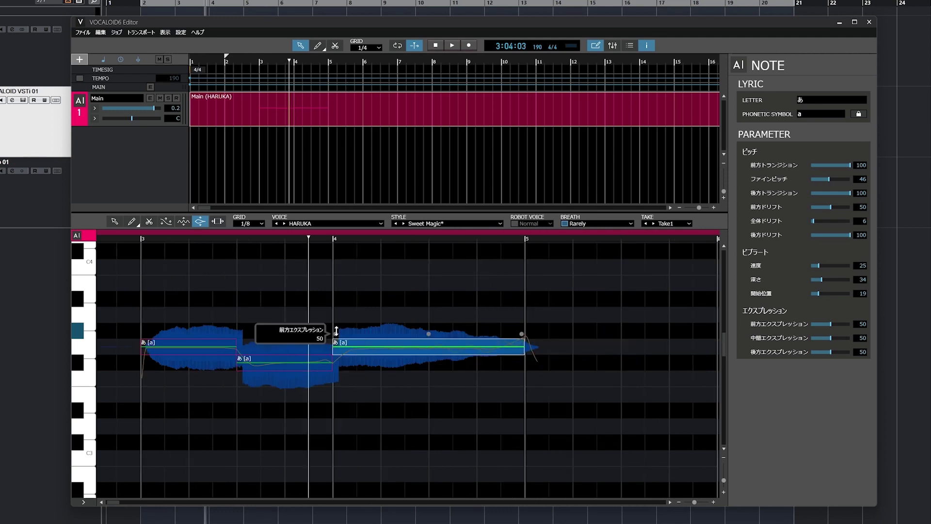
{"action": "left_click_drag", "start_coordinate": [337, 331], "coordinate": [329, 348]}
{"action": "left_click_drag", "start_coordinate": [429, 333], "coordinate": [428, 322]}
{"action": "left_click_drag", "start_coordinate": [514, 344], "coordinate": [516, 363]}
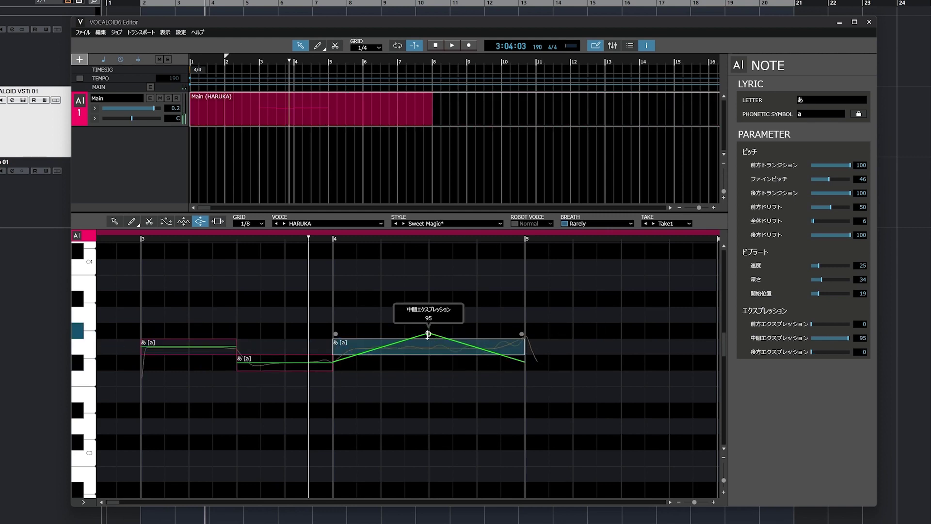
{"action": "key", "text": "space"}
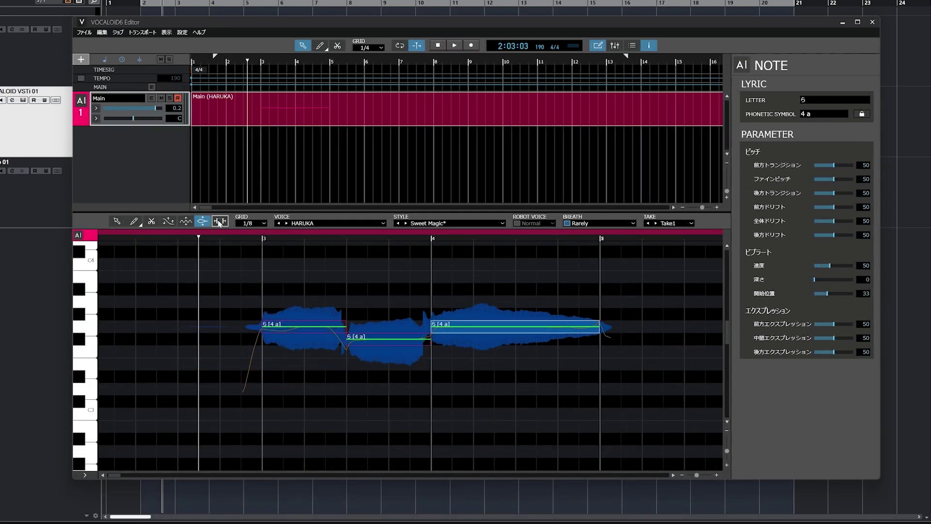
- Test the consonant timing of the ら note at measure 4 by moving its phoneme boundary earlier and later, playing the phrase each time
{"action": "left_click", "coordinate": [220, 222]}
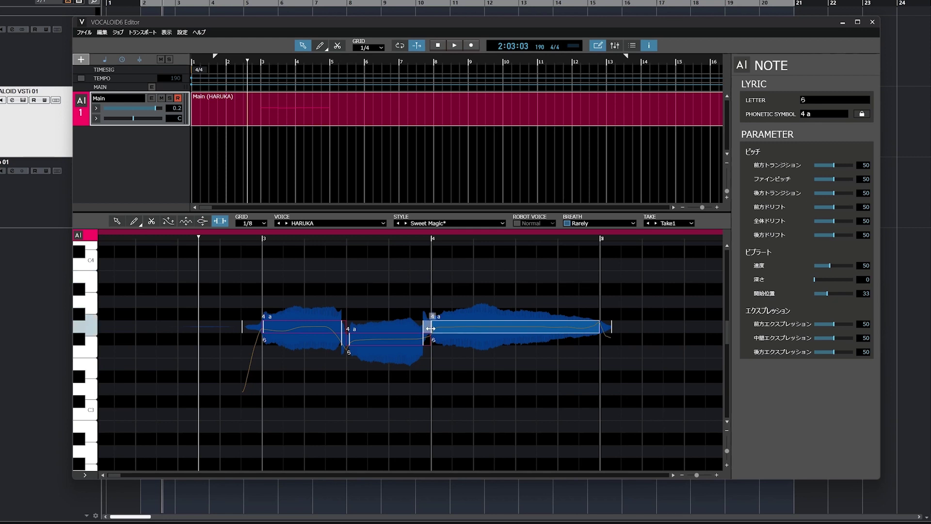
{"action": "left_click", "coordinate": [450, 333]}
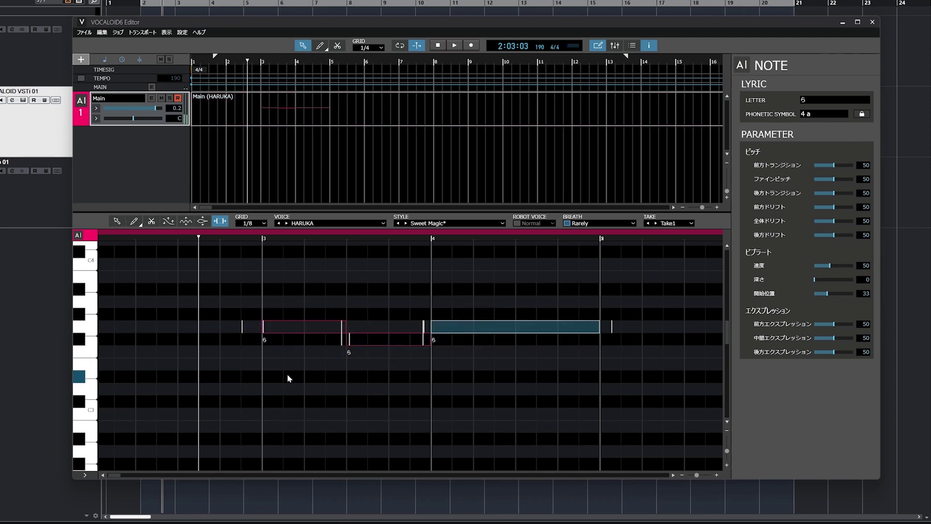
{"action": "left_click", "coordinate": [190, 236]}
{"action": "key", "text": "space"}
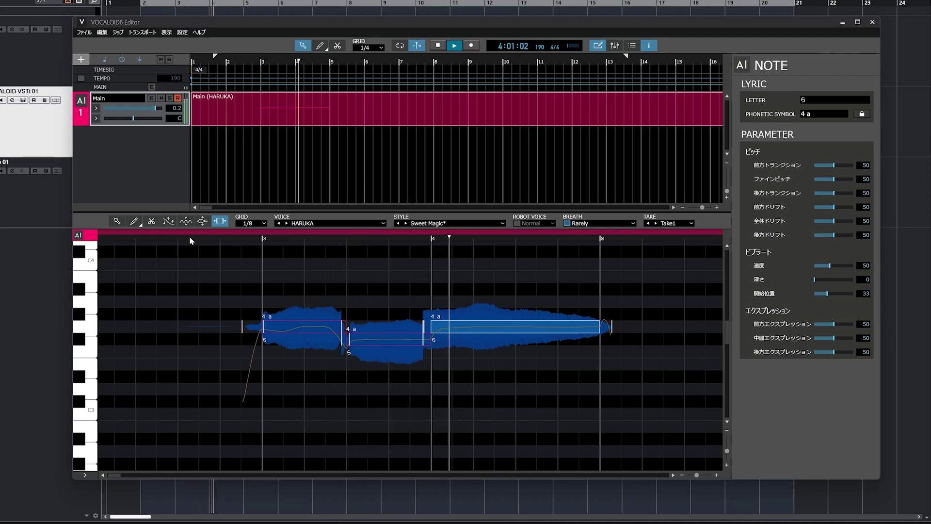
{"action": "key", "text": "space"}
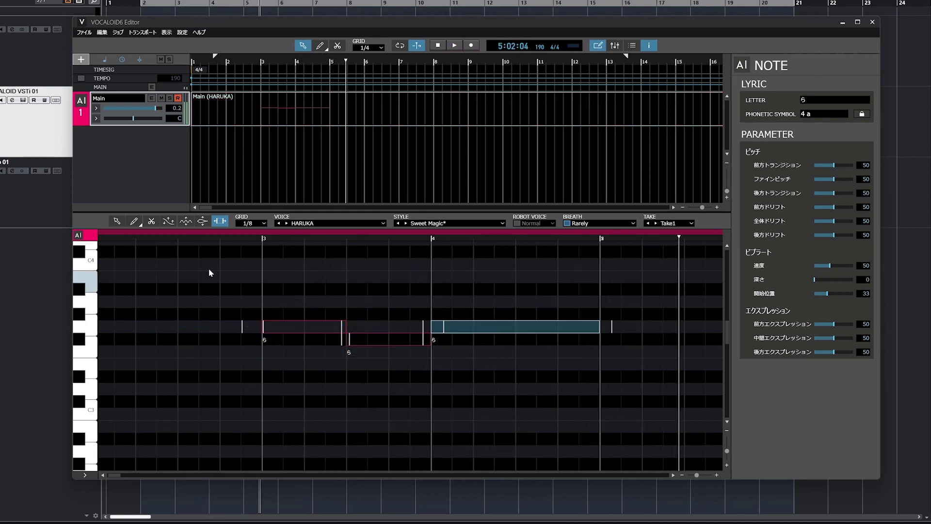
{"action": "left_click", "coordinate": [176, 239]}
{"action": "key", "text": "space"}
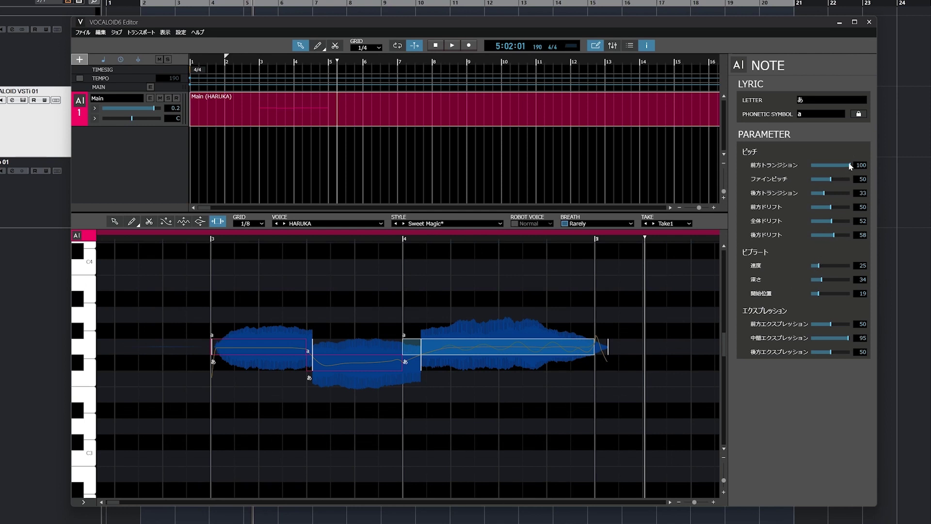
- Set 前方トランジション of the selected あ note at measure 4 to 29
{"action": "left_click_drag", "start_coordinate": [823, 166], "coordinate": [821, 166]}
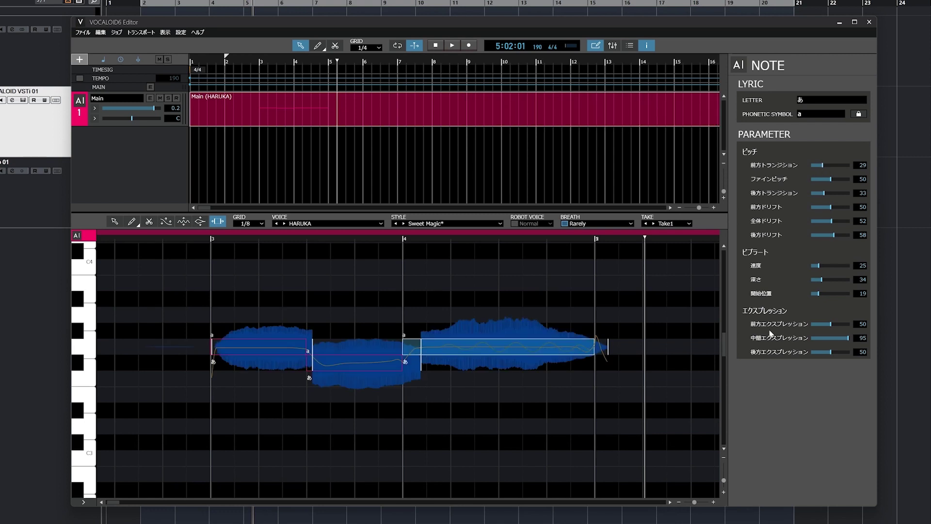
- Turn on Robot Voice with the Normal setting and play back the phrase
{"action": "left_click", "coordinate": [515, 223]}
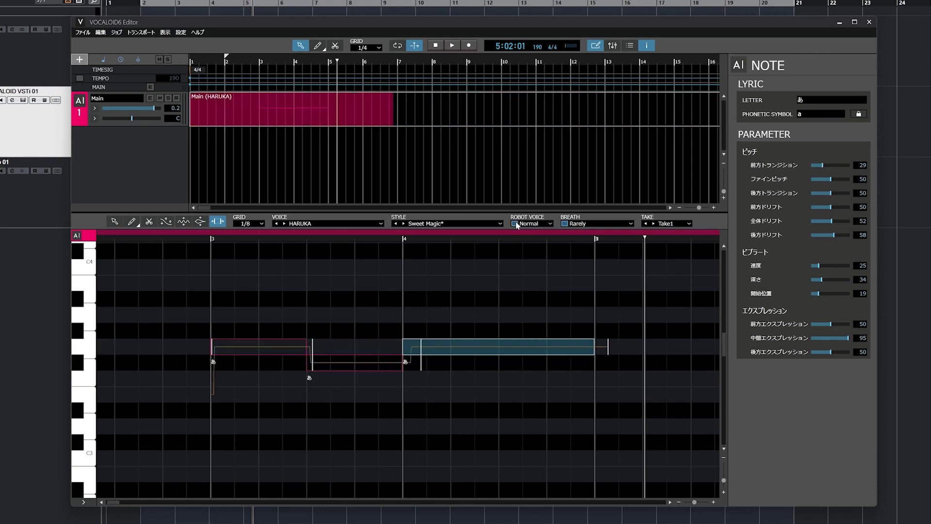
{"action": "left_click", "coordinate": [126, 239]}
{"action": "key", "text": "space"}
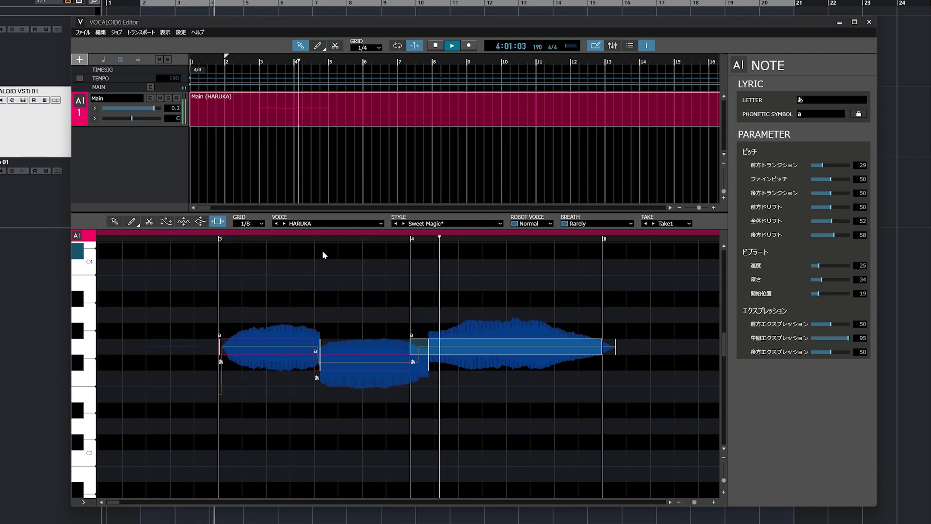
{"action": "key", "text": "space"}
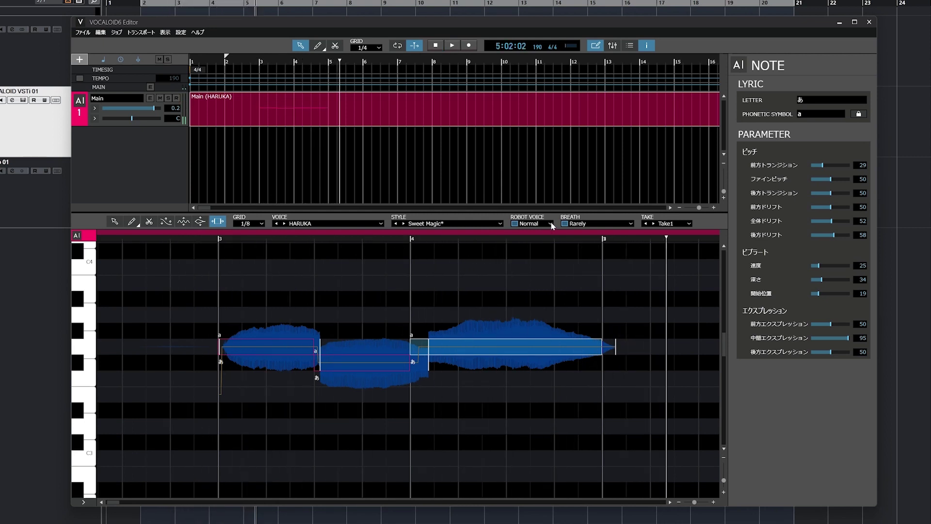
- Switch the Robot Voice setting to Hard and play back the phrase
{"action": "left_click", "coordinate": [552, 224]}
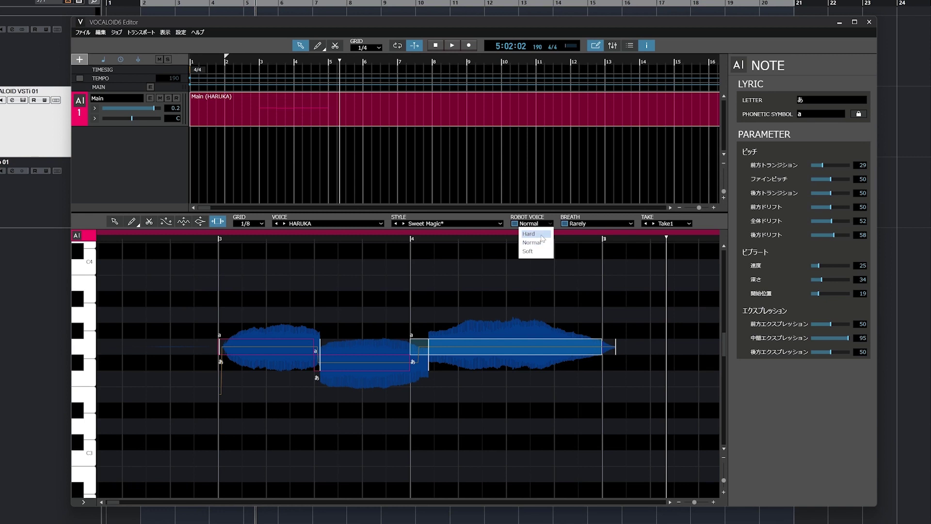
{"action": "left_click", "coordinate": [541, 235]}
{"action": "key", "text": "space"}
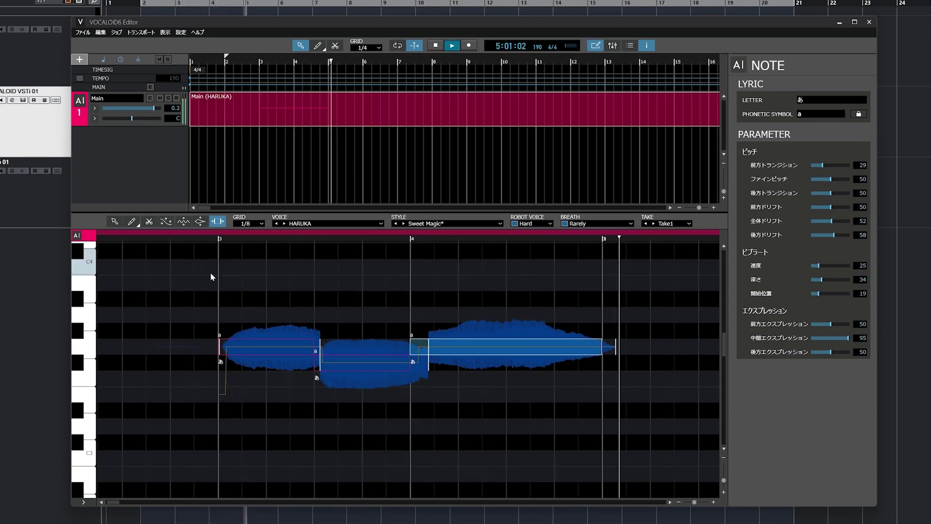
{"action": "key", "text": "space"}
- Turn off Robot Voice and Breath for the part and play back the phrase
{"action": "left_click", "coordinate": [515, 224]}
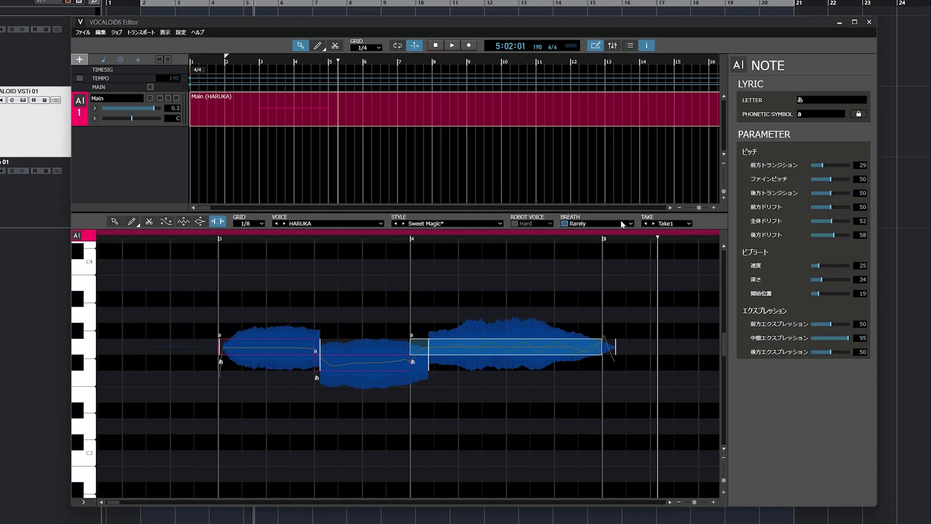
{"action": "left_click", "coordinate": [625, 224]}
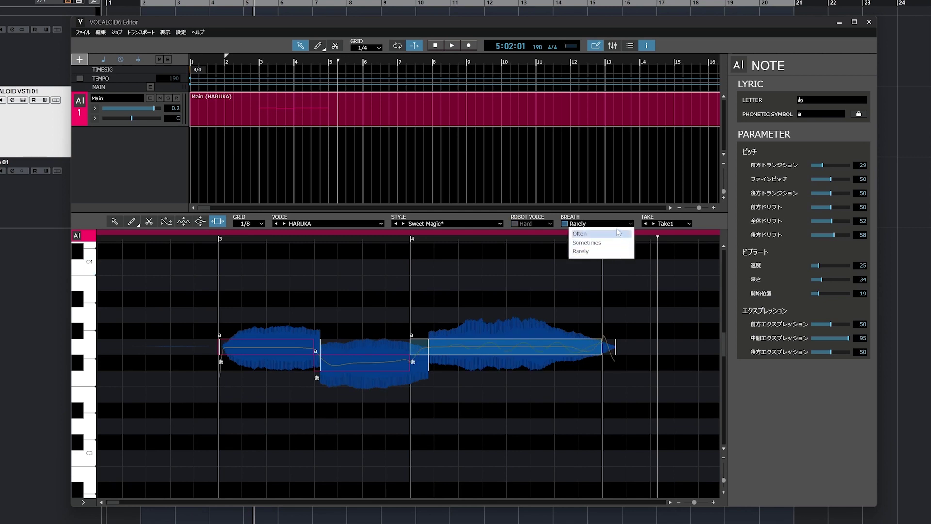
{"action": "left_click", "coordinate": [564, 224]}
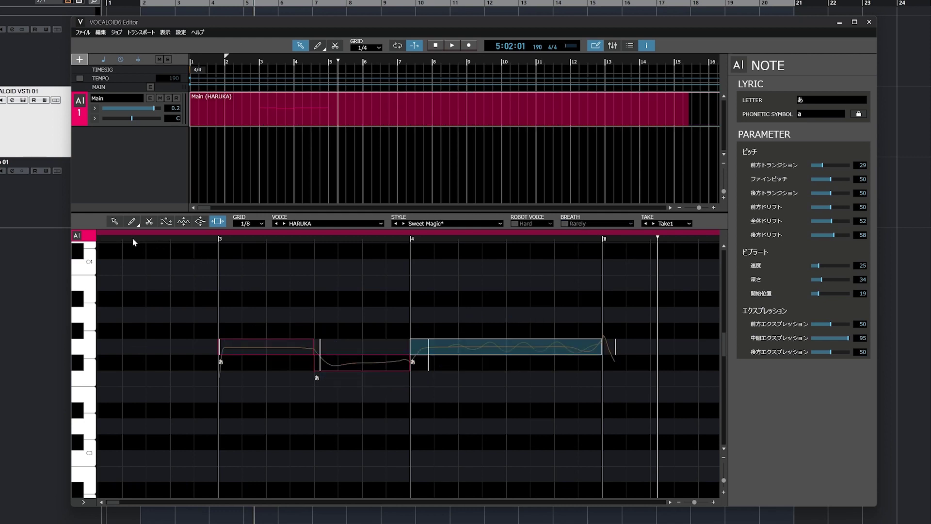
{"action": "key", "text": "space"}
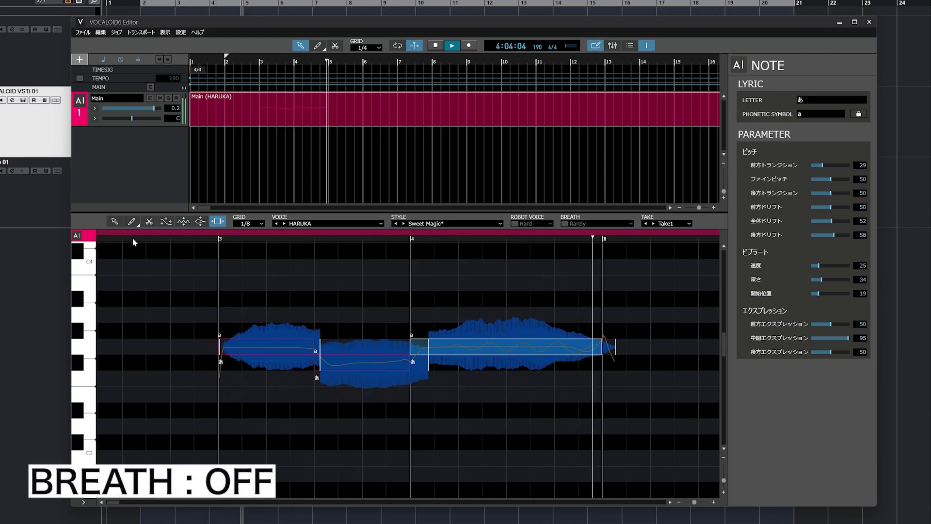
{"action": "key", "text": "space"}
- Turn Breath on with the Rarely setting and play the phrase again for comparison
{"action": "left_click", "coordinate": [564, 224]}
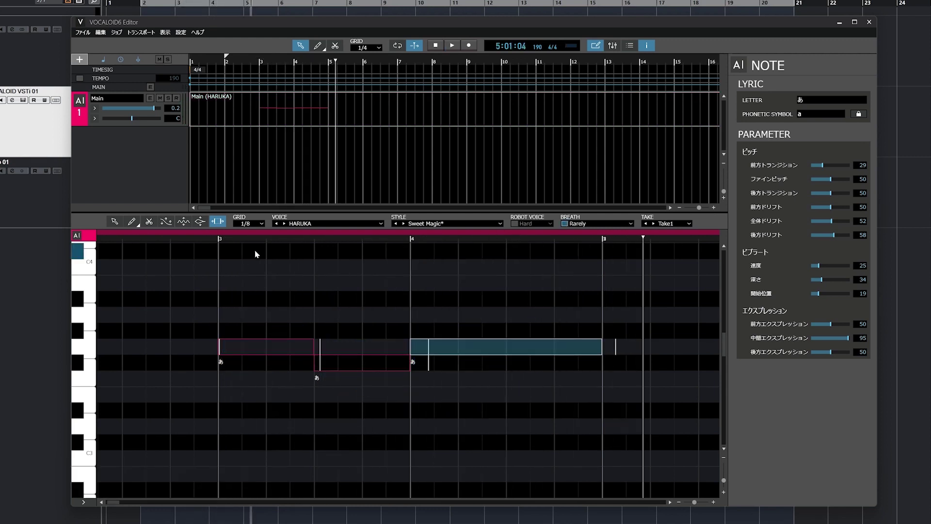
{"action": "key", "text": "space"}
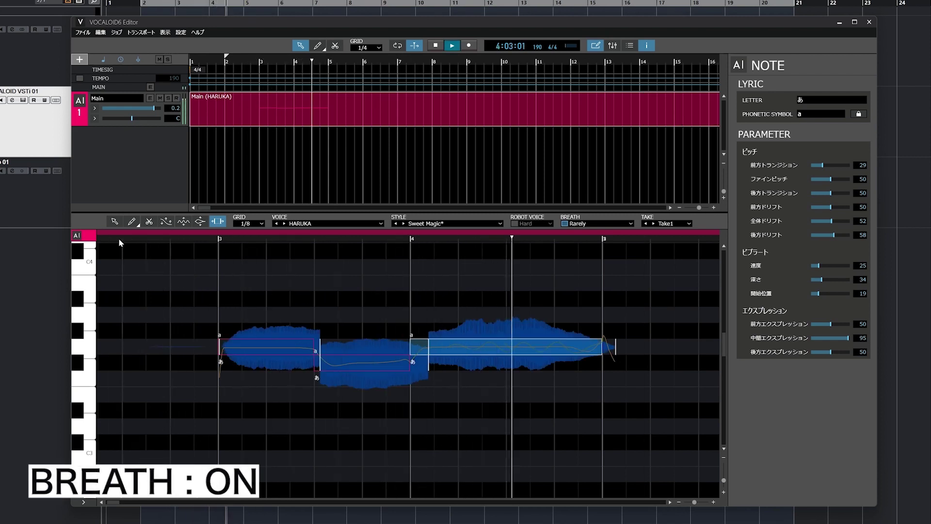
{"action": "key", "text": "space"}
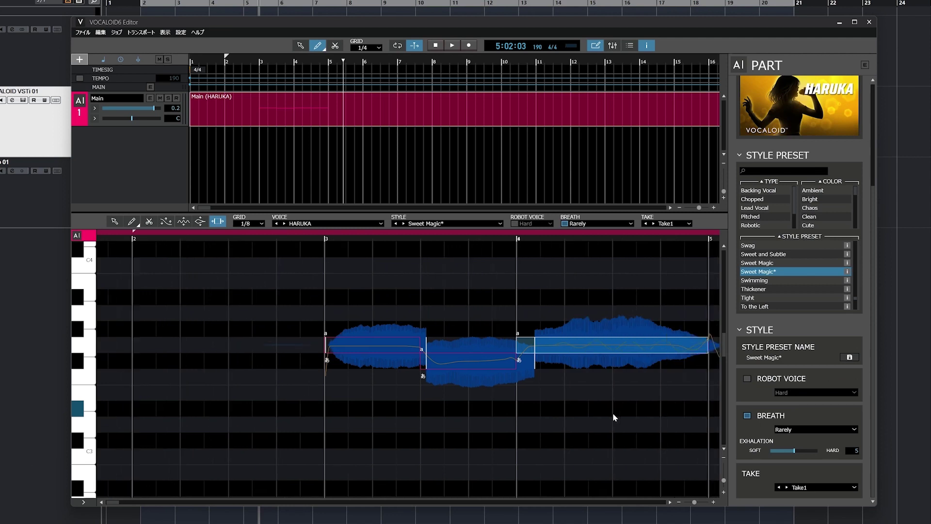
- Set the breath EXHALATION to 7 and play back the phrase
{"action": "scroll", "coordinate": [612, 413], "scroll_direction": "right", "scroll_amount": 3}
{"action": "key", "text": "1"}
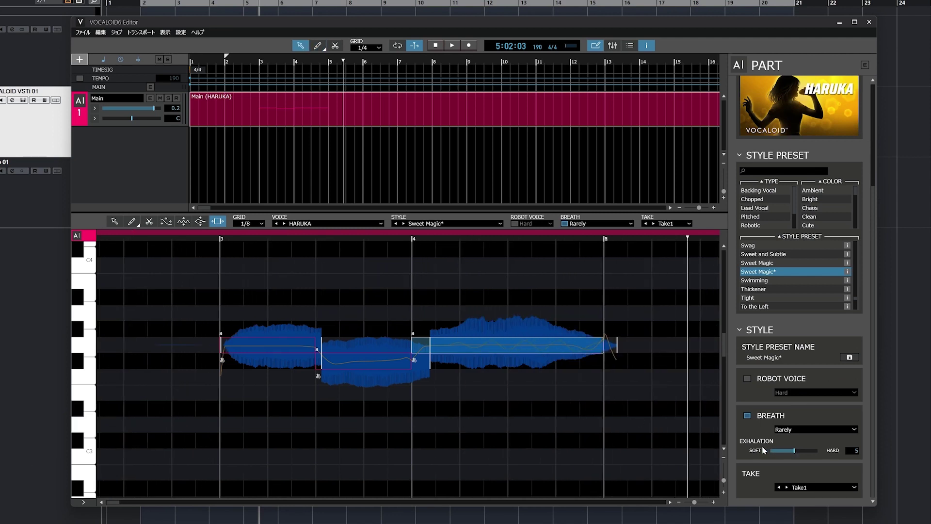
{"action": "left_click_drag", "start_coordinate": [799, 449], "coordinate": [804, 450]}
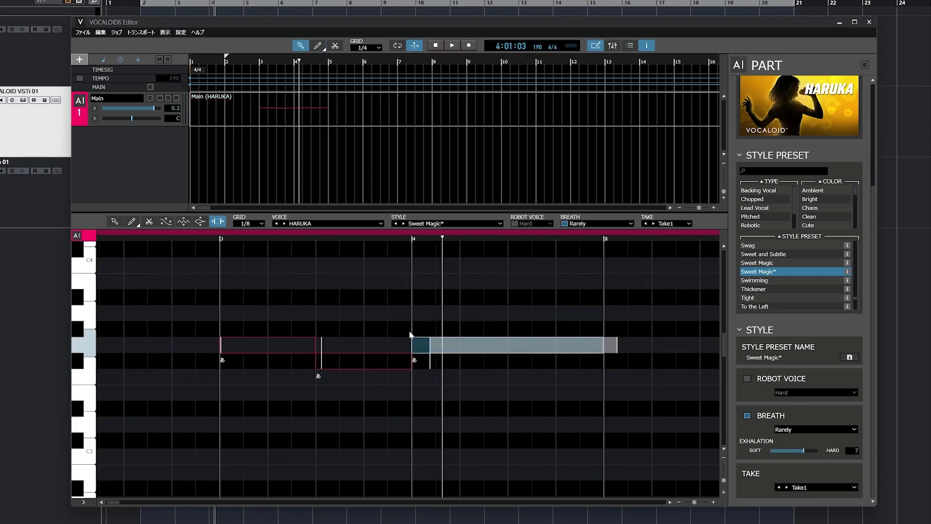
{"action": "left_click", "coordinate": [233, 63]}
{"action": "key", "text": "space"}
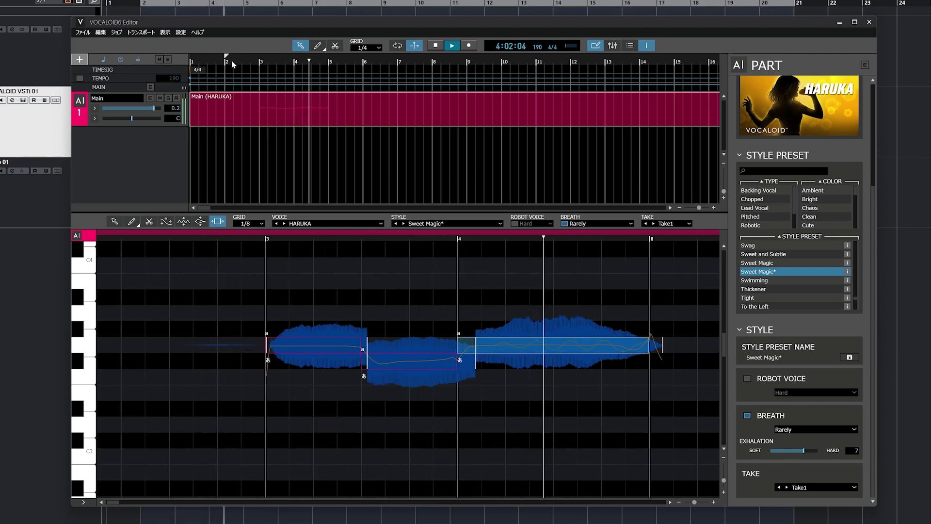
{"action": "key", "text": "space"}
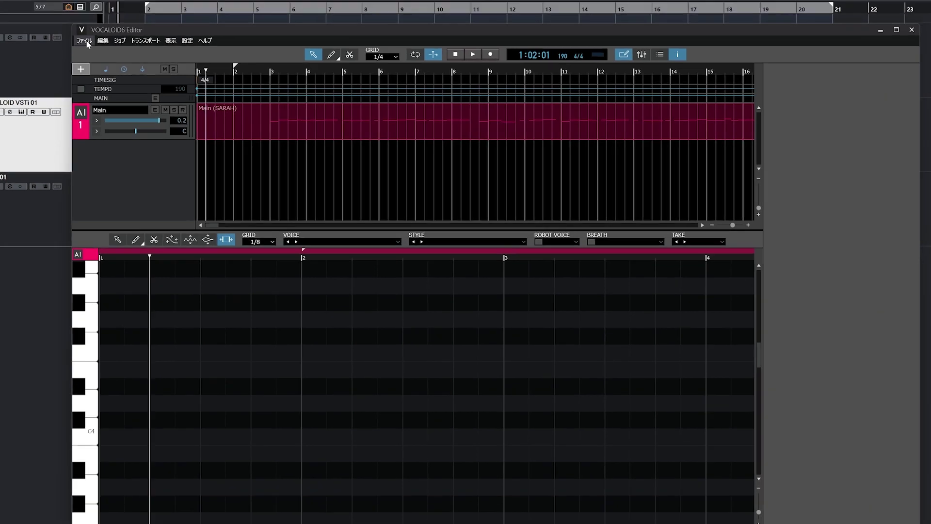
- Import a file into the VOCALOID6 Editor project together with its tempo and time signature
{"action": "left_click", "coordinate": [82, 32]}
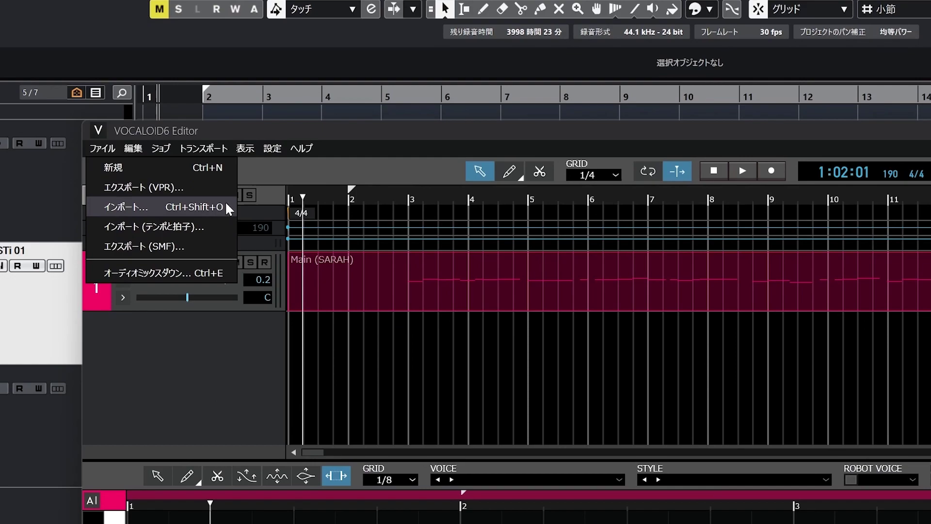
{"action": "left_click", "coordinate": [226, 206]}
{"action": "left_click", "coordinate": [781, 441]}
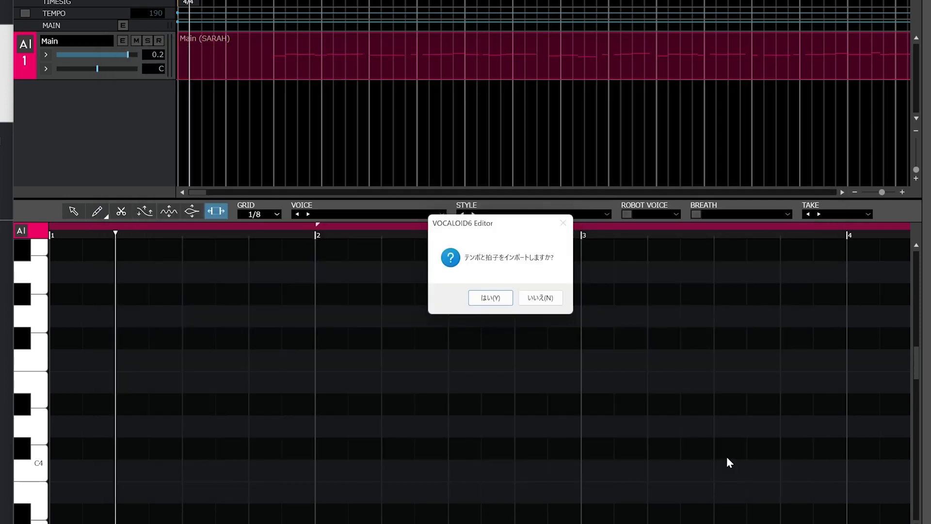
{"action": "key", "text": "Return"}
{"action": "left_click", "coordinate": [661, 340]}
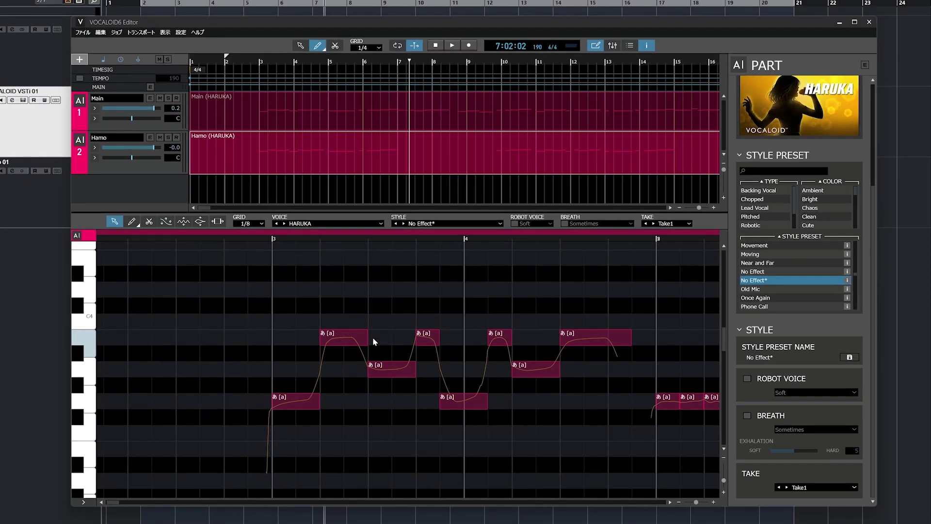
- Set 前方トランジション of the first あ note at measure 3 in the Hamo part to 4
{"action": "scroll", "coordinate": [396, 353], "scroll_direction": "right", "scroll_amount": 3}
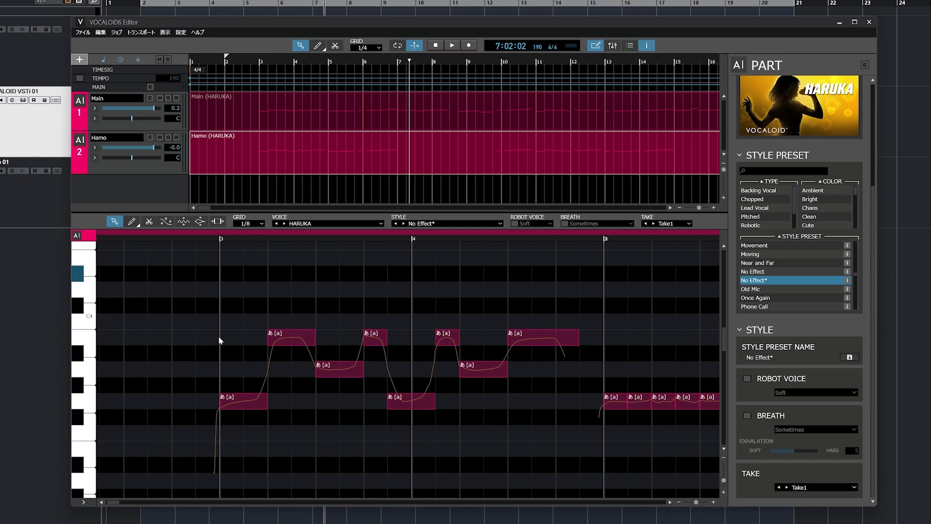
{"action": "double_click", "coordinate": [247, 401]}
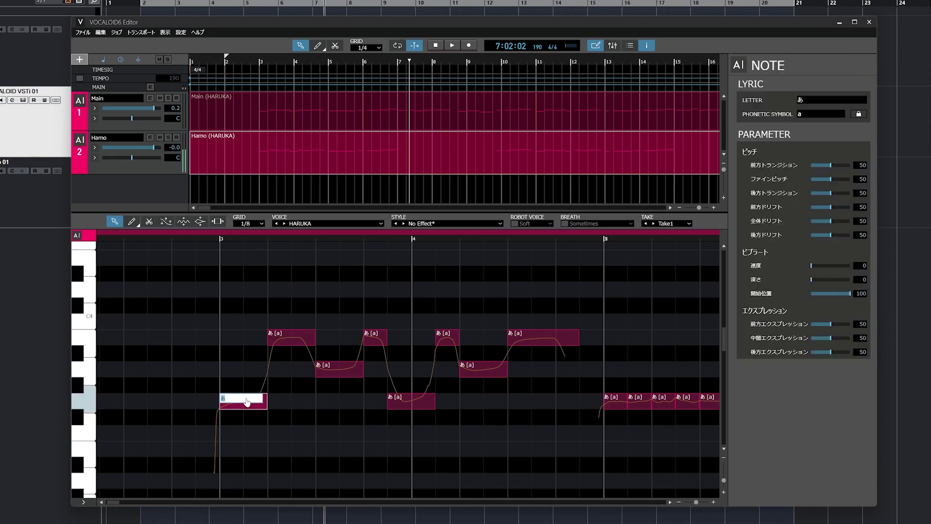
{"action": "left_click", "coordinate": [216, 322]}
{"action": "left_click", "coordinate": [183, 221]}
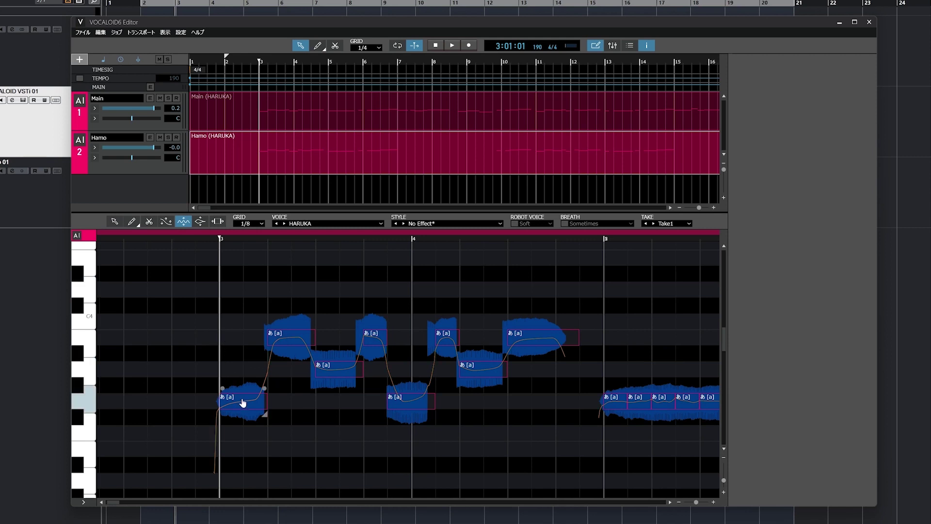
{"action": "key", "text": "4"}
{"action": "left_click_drag", "start_coordinate": [222, 388], "coordinate": [222, 349]}
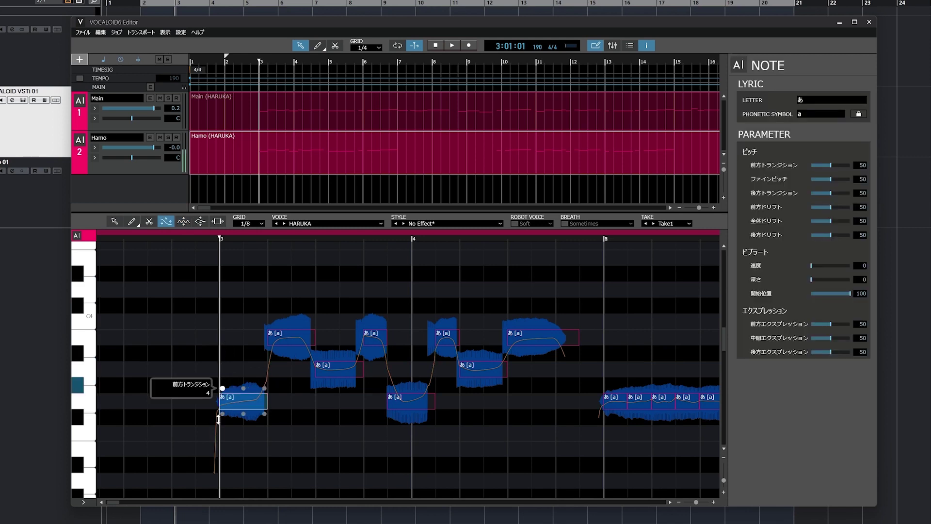
{"action": "left_click_drag", "start_coordinate": [218, 420], "coordinate": [219, 421]}
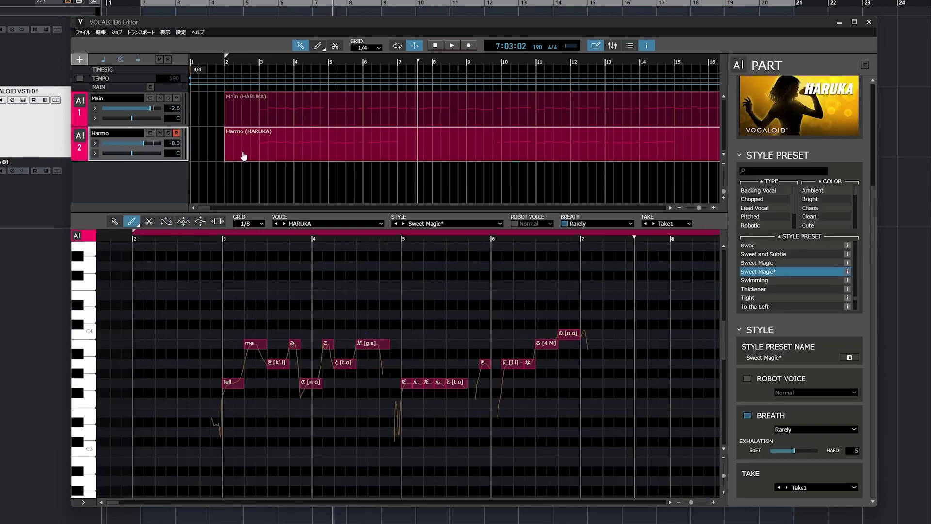
- Duplicate the Harmo part onto a new third track and play the doubled harmony
{"action": "left_click_drag", "start_coordinate": [242, 161], "coordinate": [245, 175]}
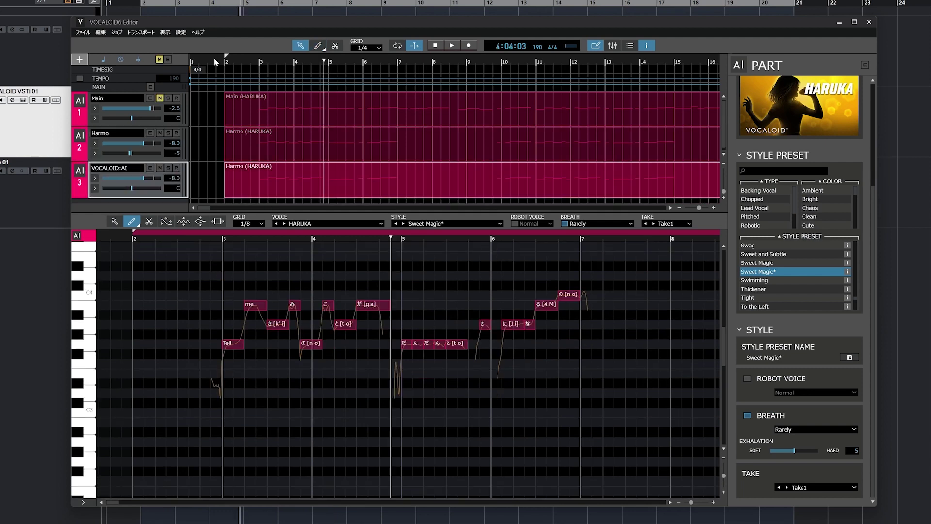
{"action": "left_click", "coordinate": [214, 57]}
{"action": "key", "text": "space"}
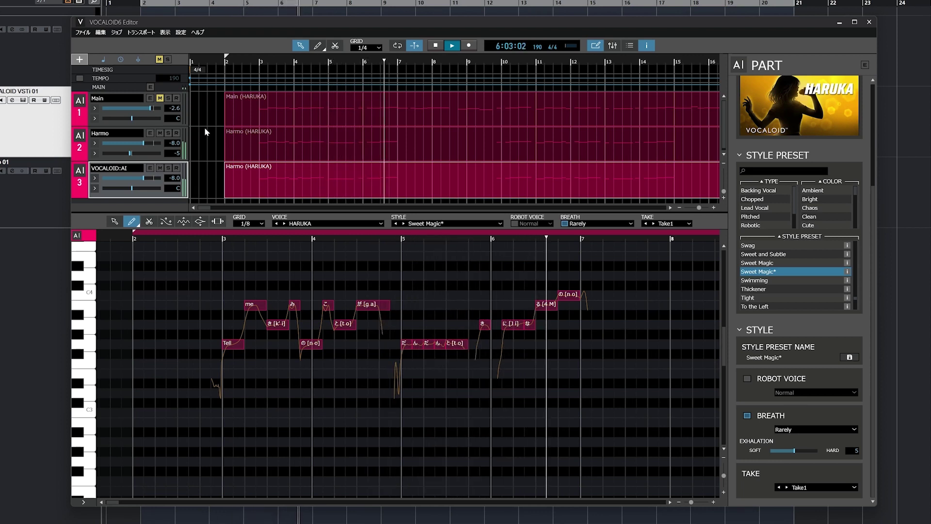
{"action": "key", "text": "space"}
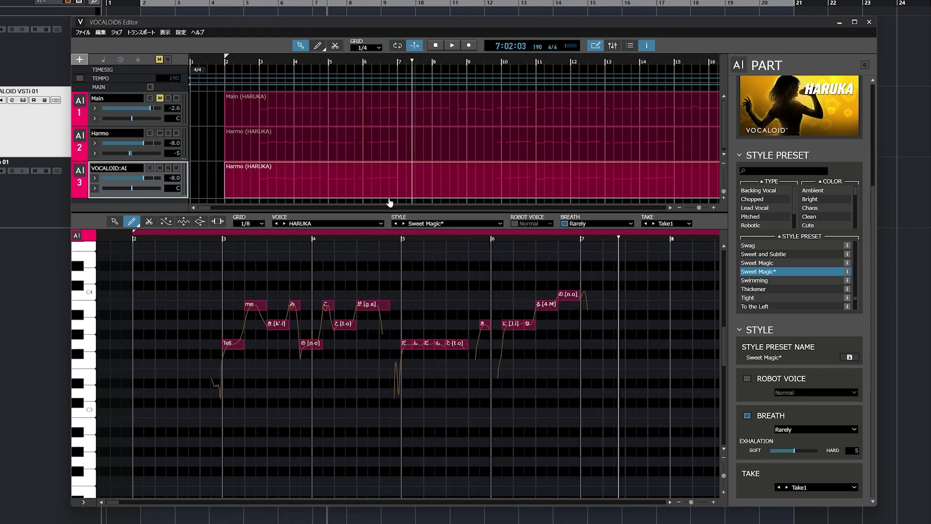
- Set the duplicated Harmo part on the third track to Take4 and play back the harmonies from before measure 2
{"action": "left_click", "coordinate": [689, 223]}
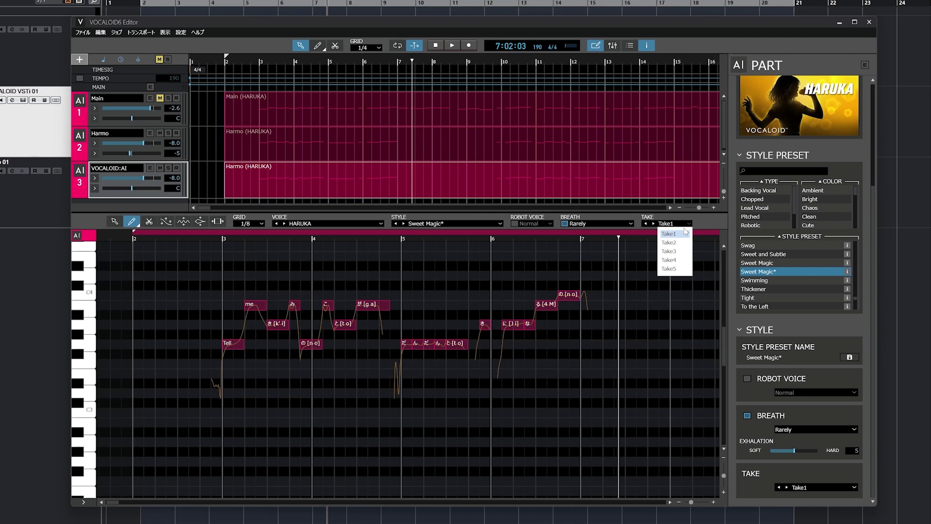
{"action": "left_click", "coordinate": [681, 263]}
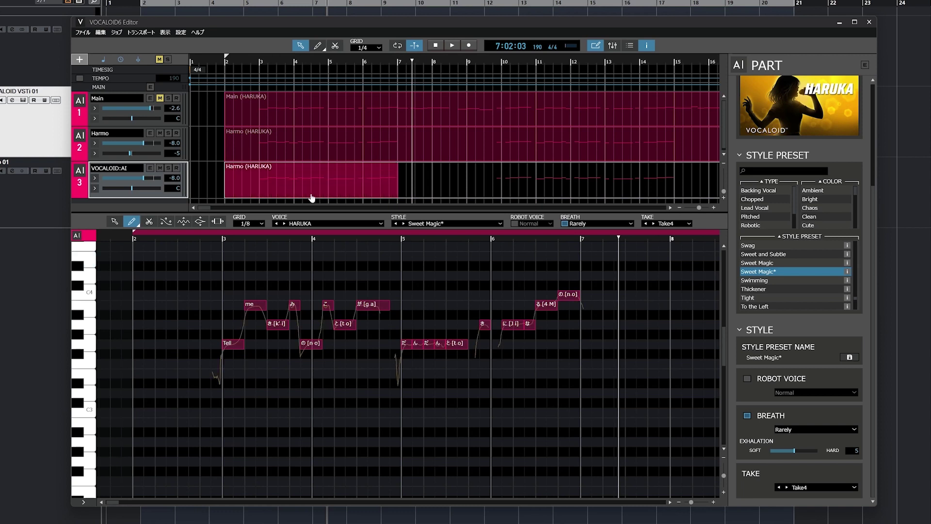
{"action": "left_click", "coordinate": [217, 64]}
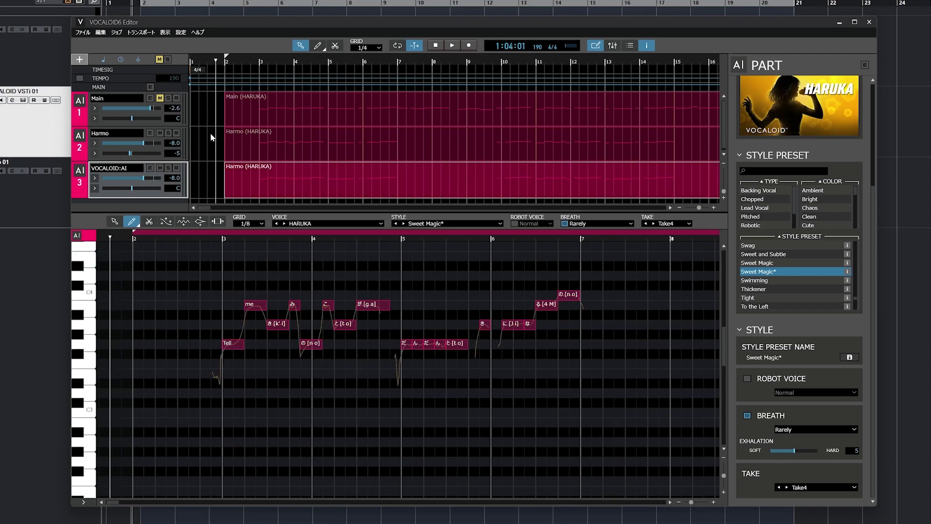
{"action": "key", "text": "space"}
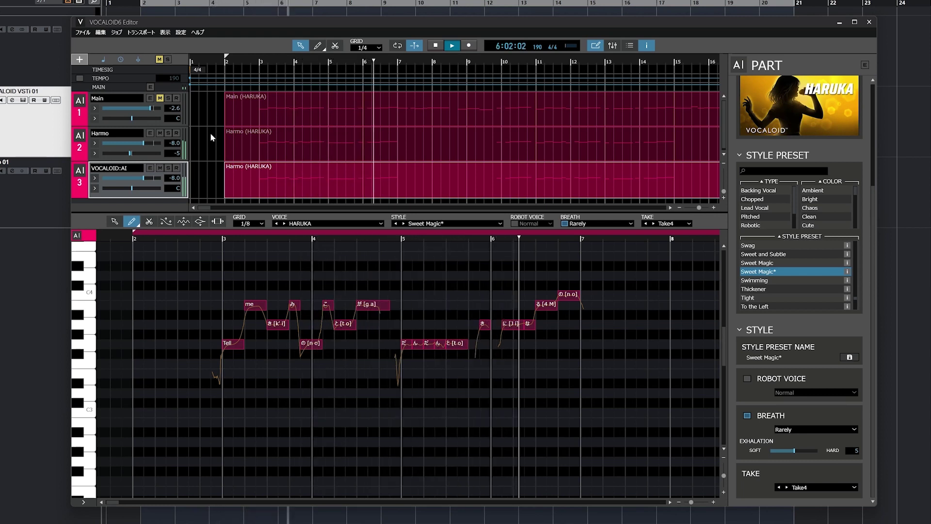
{"action": "key", "text": "space"}
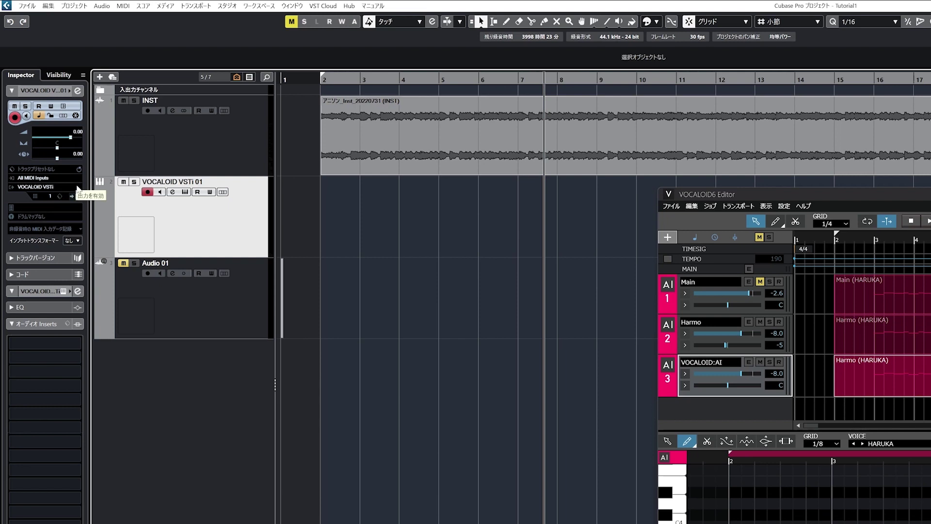
- Activate the VOCALOID VSTi outputs in Cubase and route the editor's Main, Harmo and VOCALOID:AI channels to Bus 1, Bus 2 and Bus 3
{"action": "left_click", "coordinate": [77, 188]}
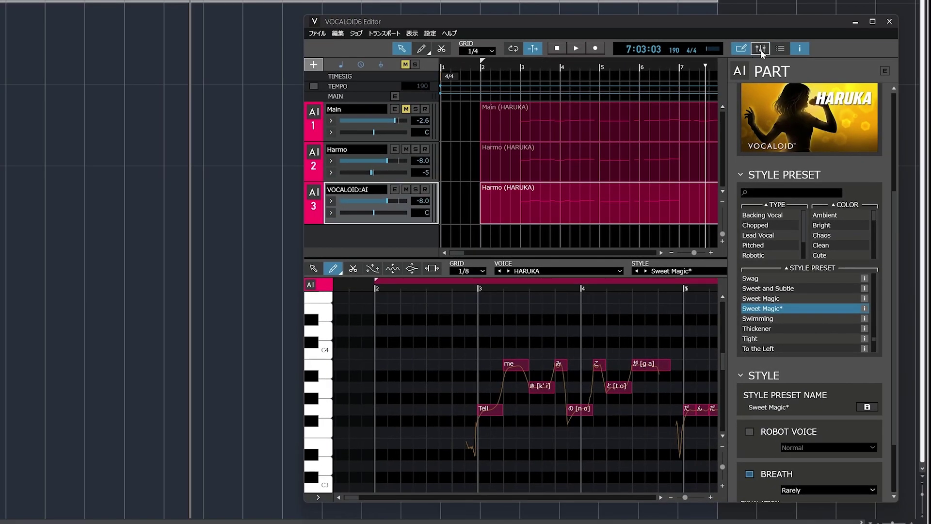
{"action": "left_click", "coordinate": [761, 49]}
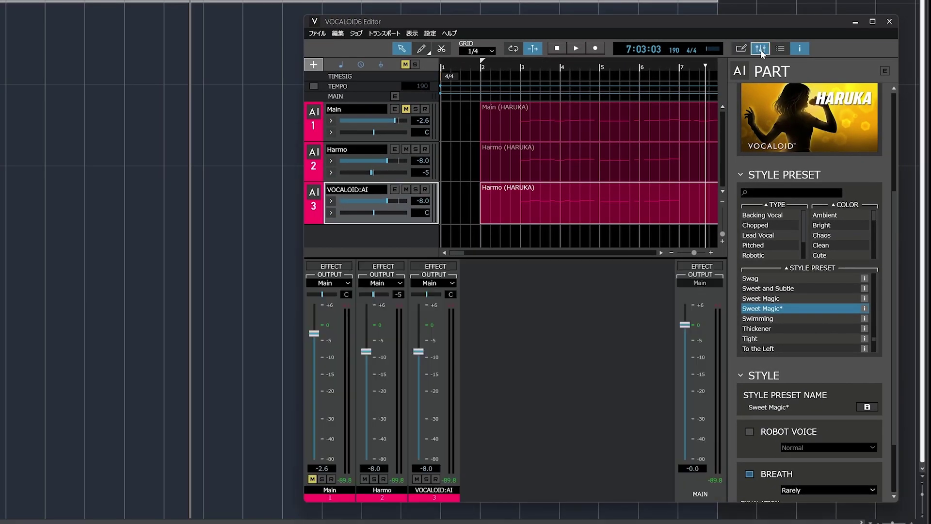
{"action": "left_click", "coordinate": [347, 284]}
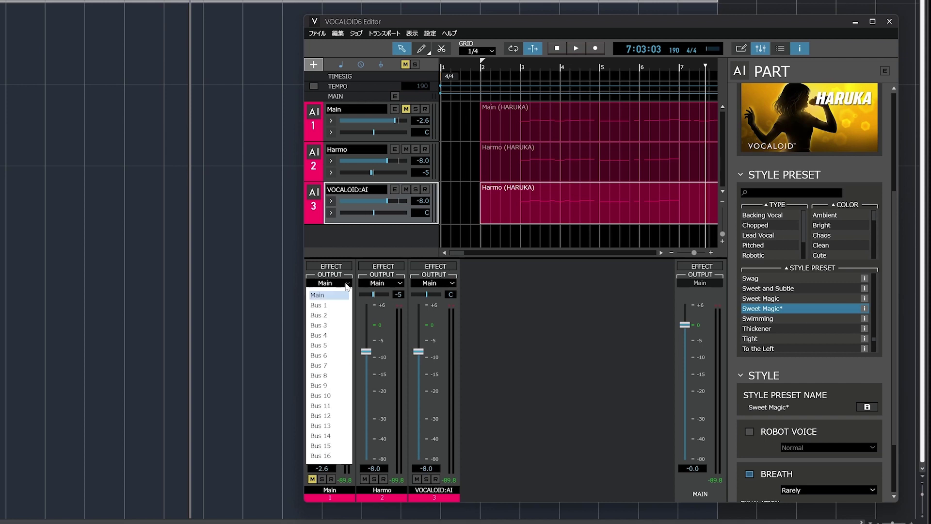
{"action": "left_click", "coordinate": [337, 306]}
{"action": "left_click", "coordinate": [394, 283]}
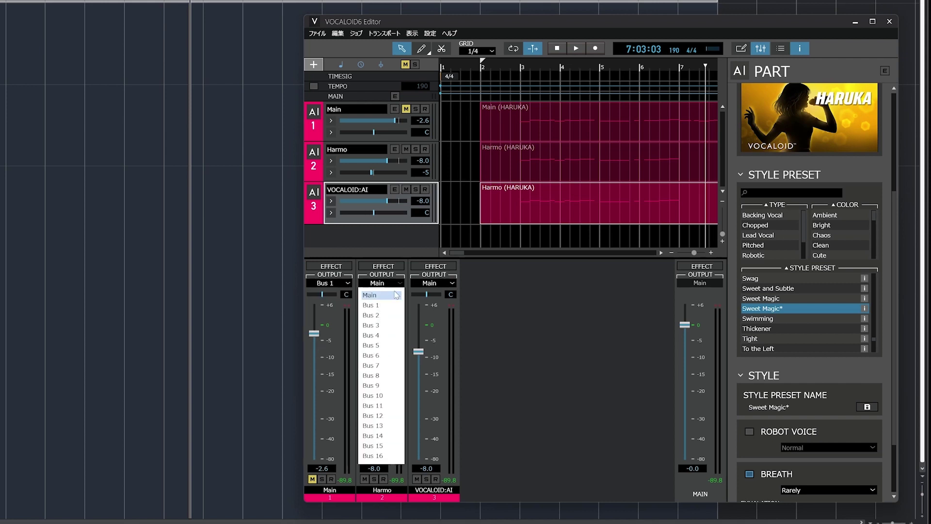
{"action": "left_click", "coordinate": [397, 309]}
{"action": "left_click", "coordinate": [447, 286]}
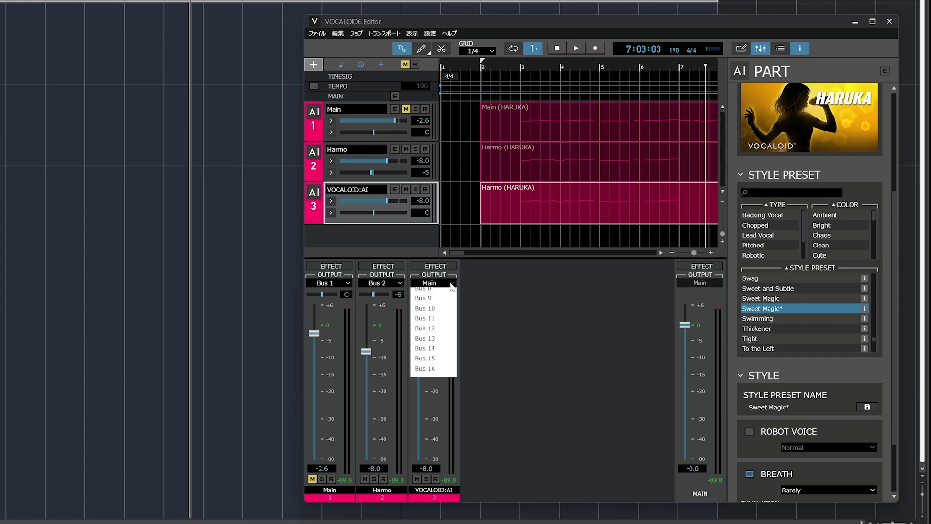
{"action": "left_click", "coordinate": [439, 329]}
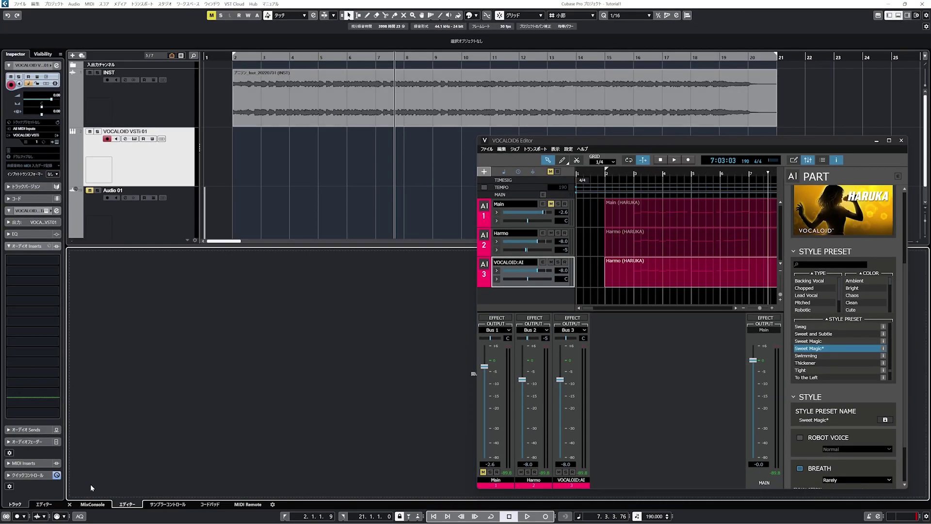
- Show the MixConsole in Cubase and play the project to check the separate vocal output channels
{"action": "left_click", "coordinate": [91, 505]}
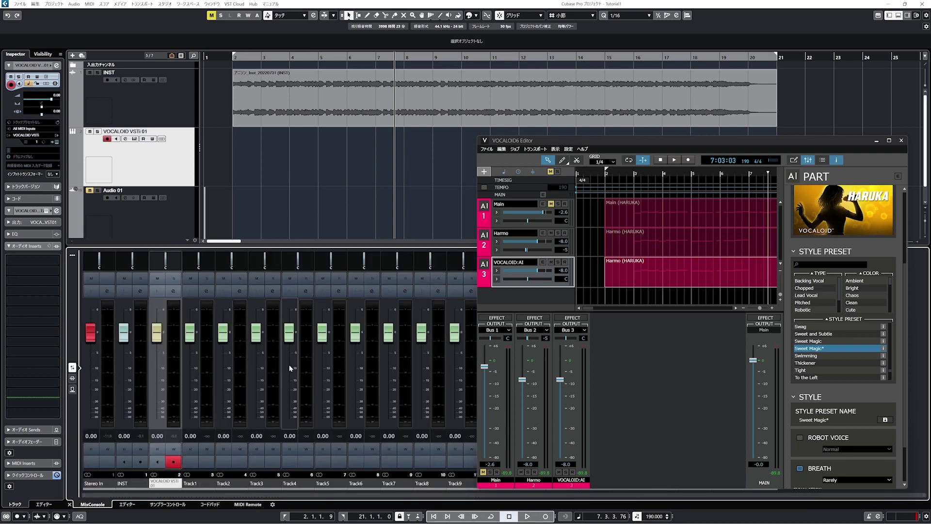
{"action": "left_click", "coordinate": [227, 183]}
{"action": "key", "text": "space"}
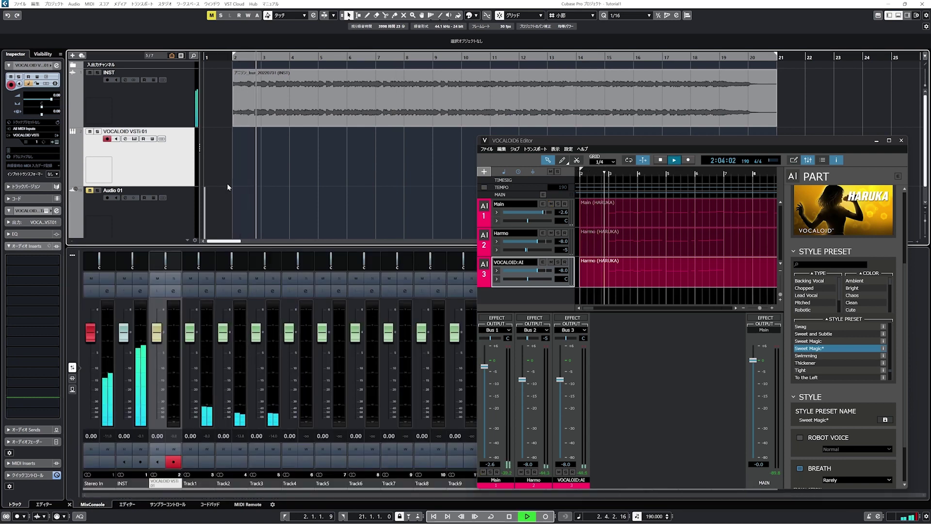
- Solo Track1 and Track2 in turn during playback to check each vocal channel on its own
{"action": "left_click", "coordinate": [208, 279]}
{"action": "left_click", "coordinate": [208, 279]}
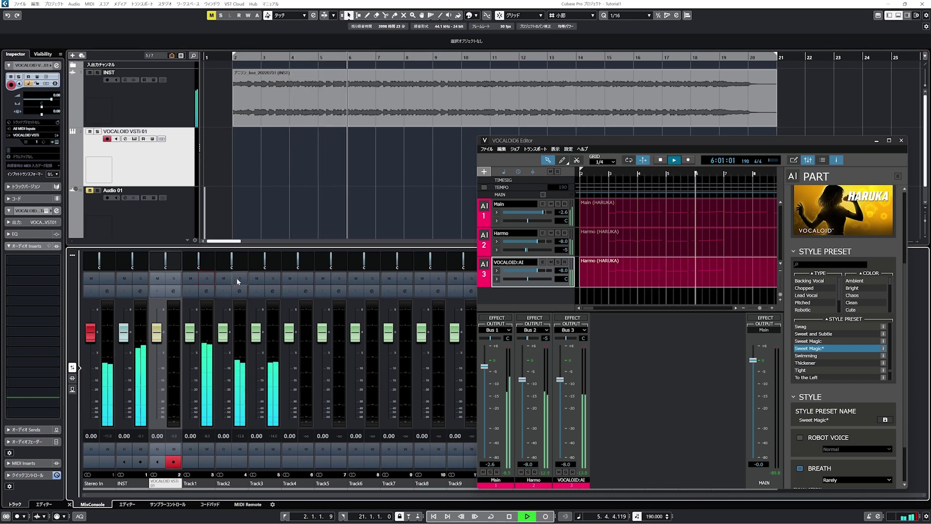
{"action": "left_click", "coordinate": [239, 279]}
{"action": "left_click", "coordinate": [240, 279]}
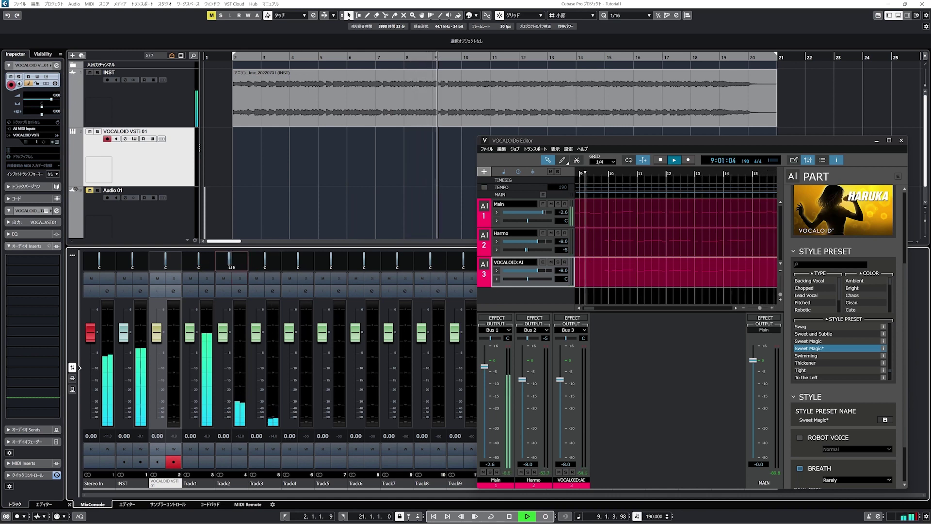
- Pan Track2 to L52 and Track3 to R50, and lower their faders to -5.28 and -5.04 during playback
{"action": "left_click_drag", "start_coordinate": [231, 260], "coordinate": [227, 260]}
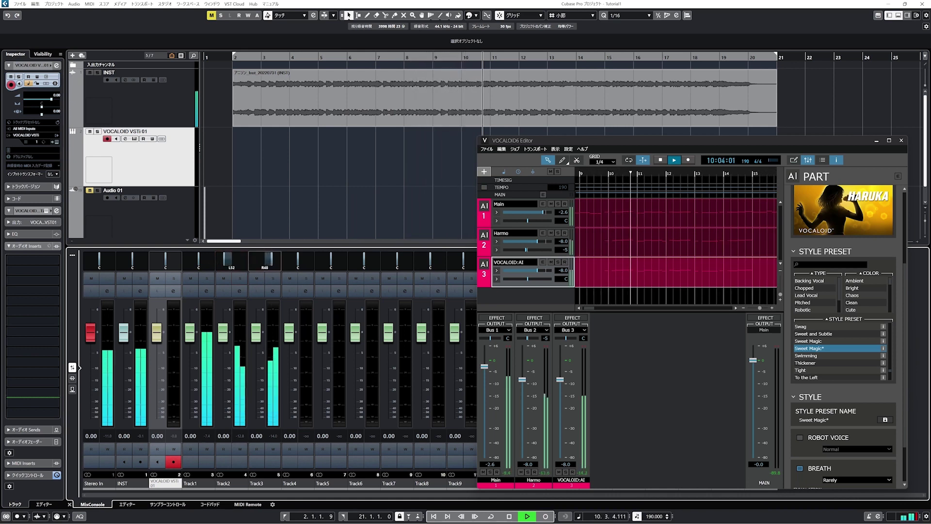
{"action": "left_click_drag", "start_coordinate": [255, 342], "coordinate": [254, 365]}
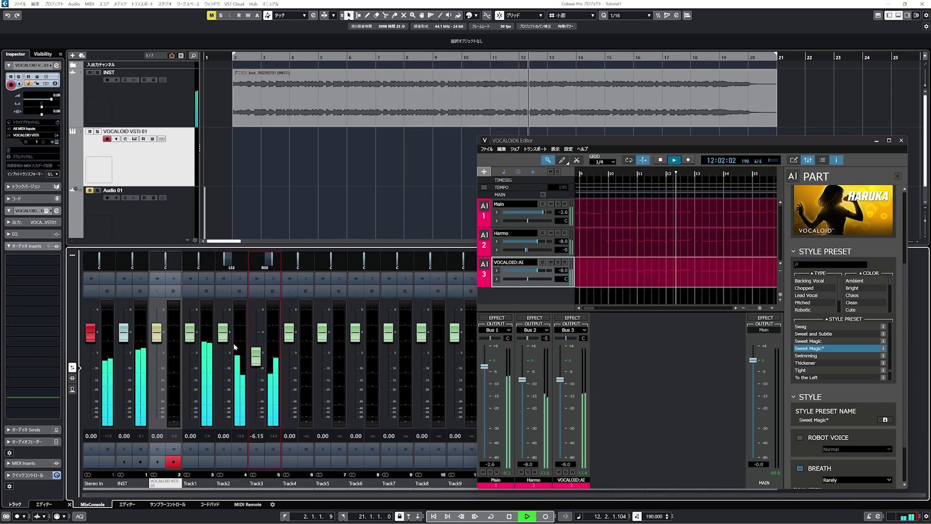
{"action": "left_click_drag", "start_coordinate": [223, 333], "coordinate": [256, 358]}
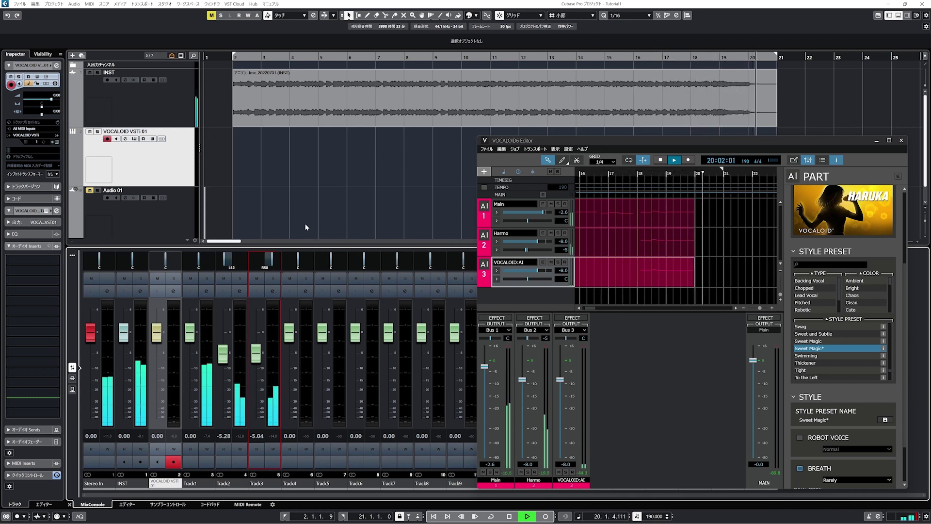
{"action": "key", "text": "space"}
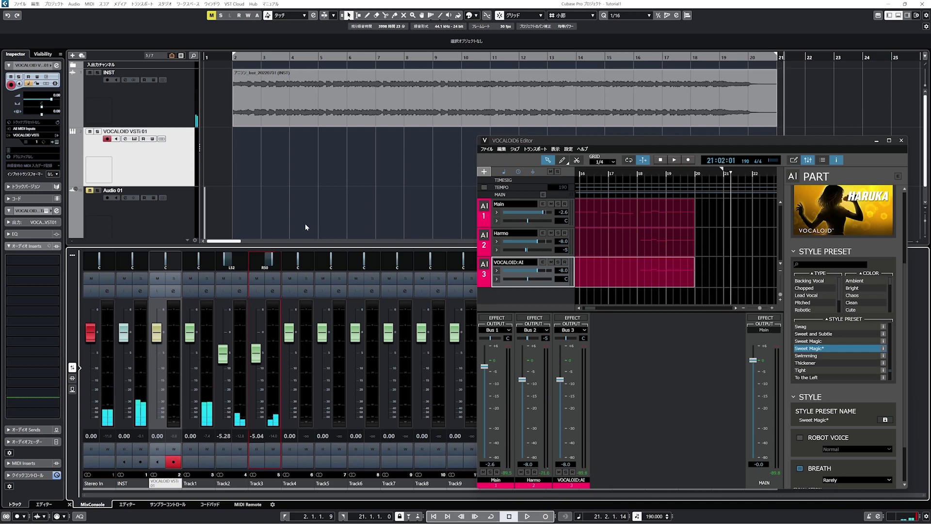